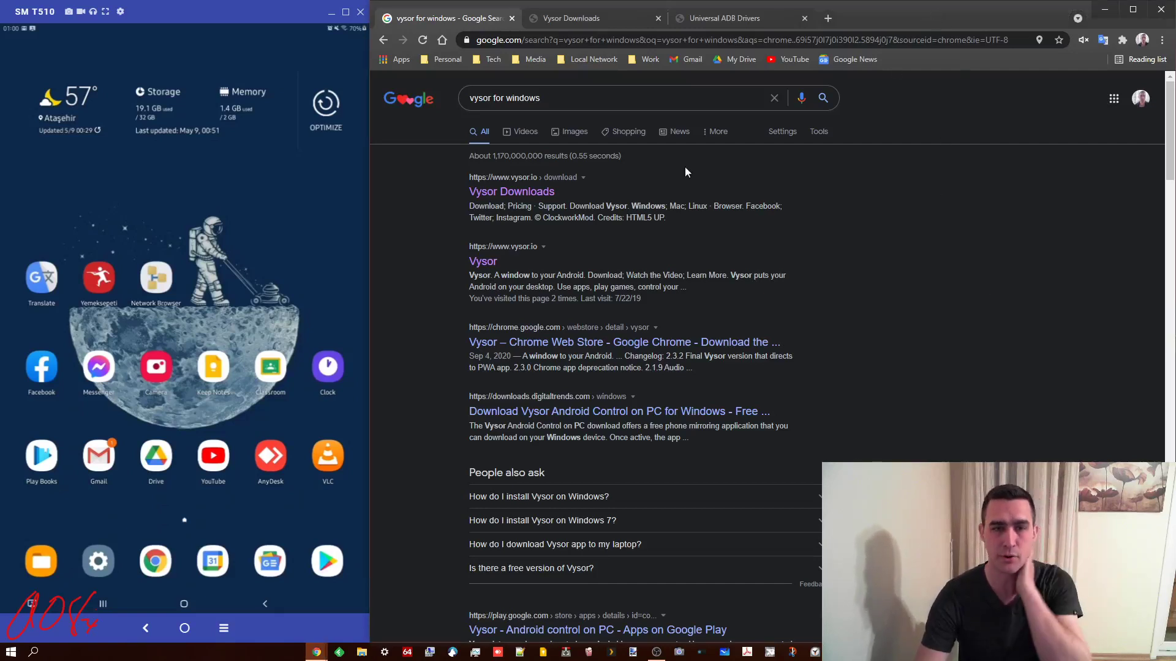
Clear the Chrome search-query selection and bring the mirrored tablet window into focus
drag(491, 98, 450, 97)
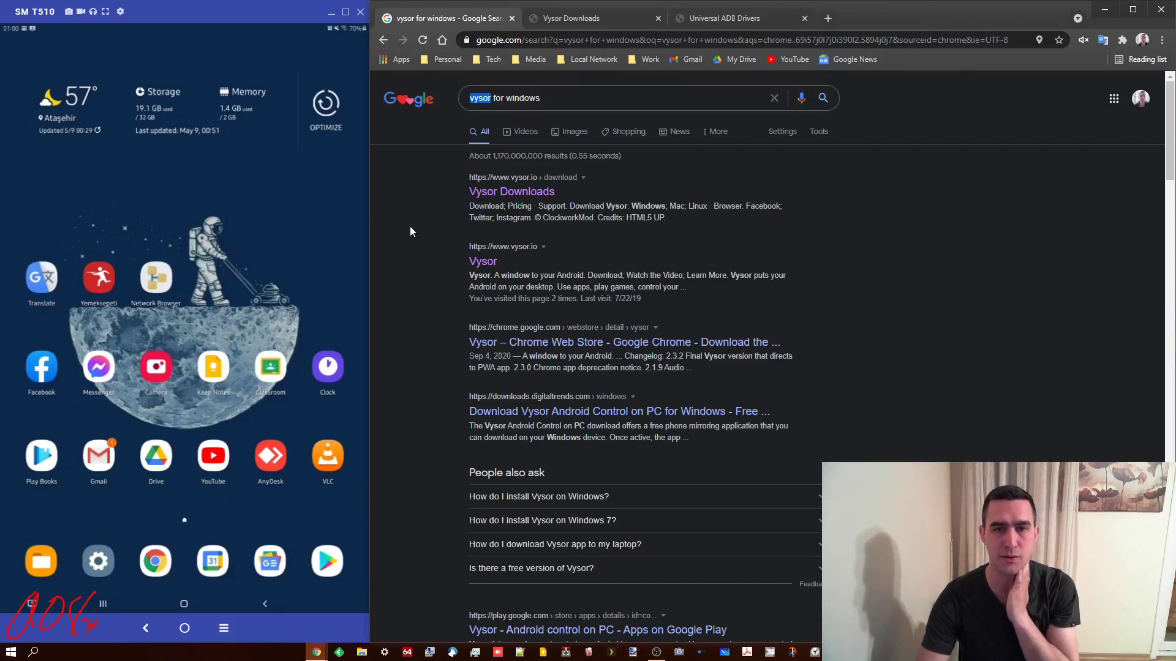
click(491, 101)
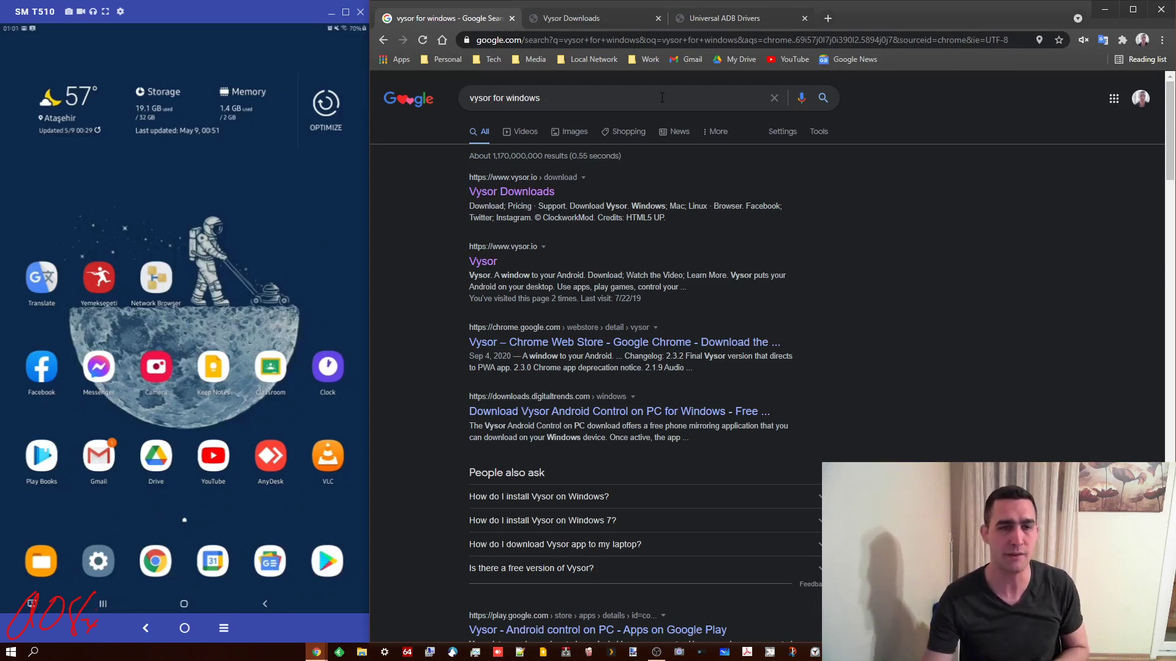
click(145, 10)
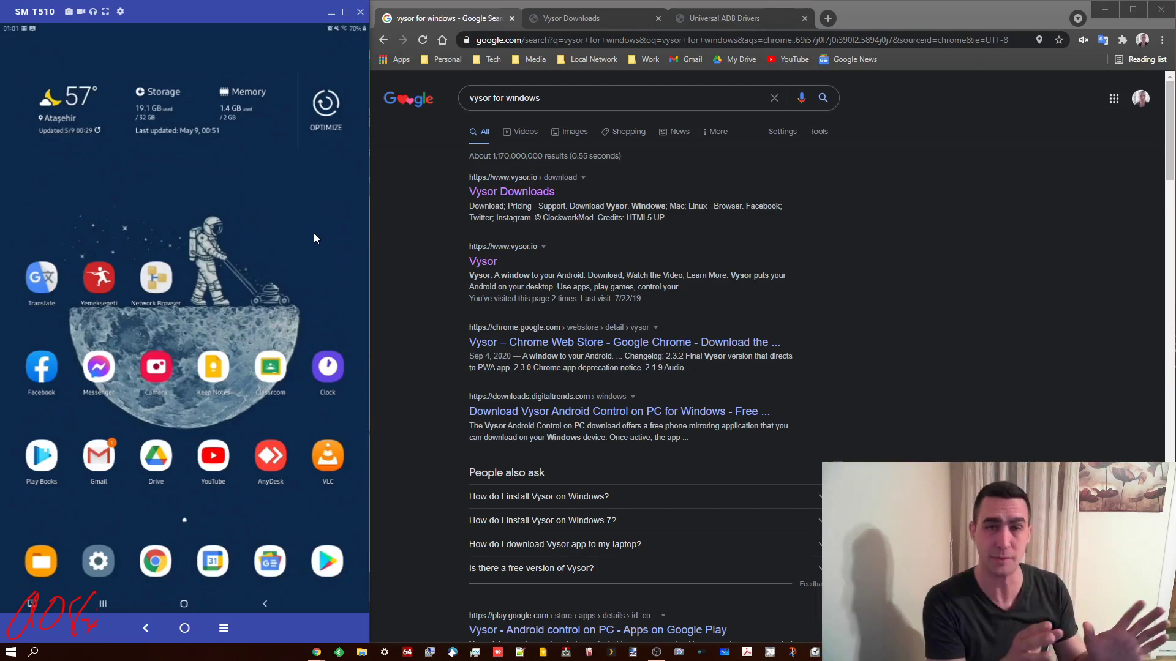
On the tablet, open Settings > About tablet > Software information
click(100, 560)
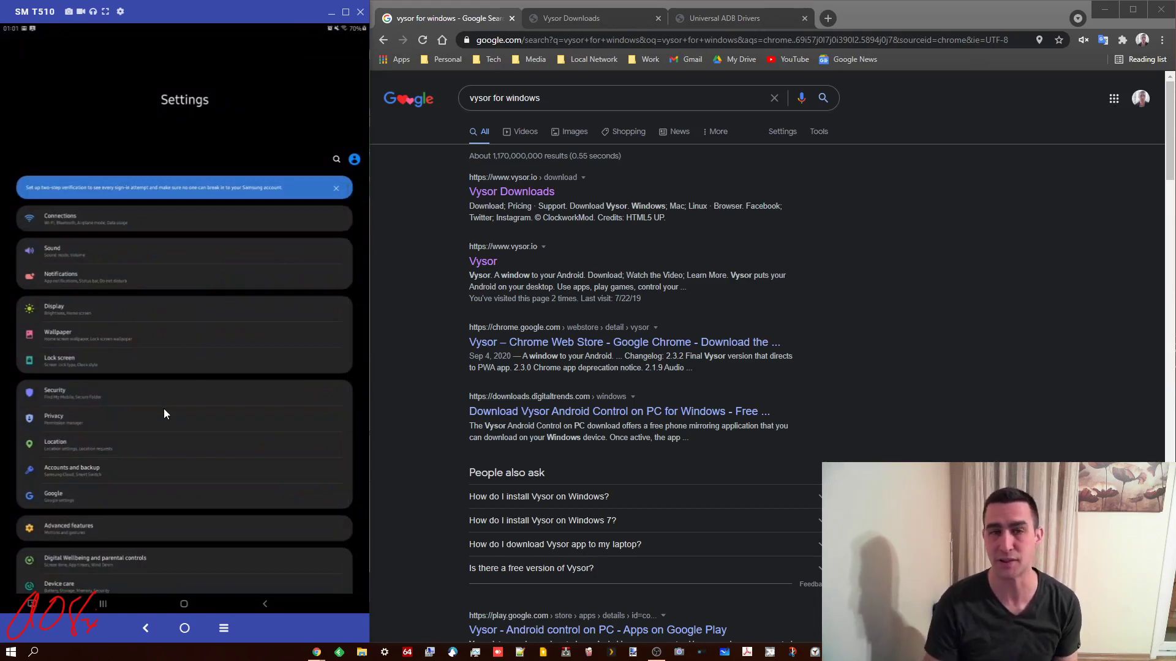
scroll(163, 414, down, 5)
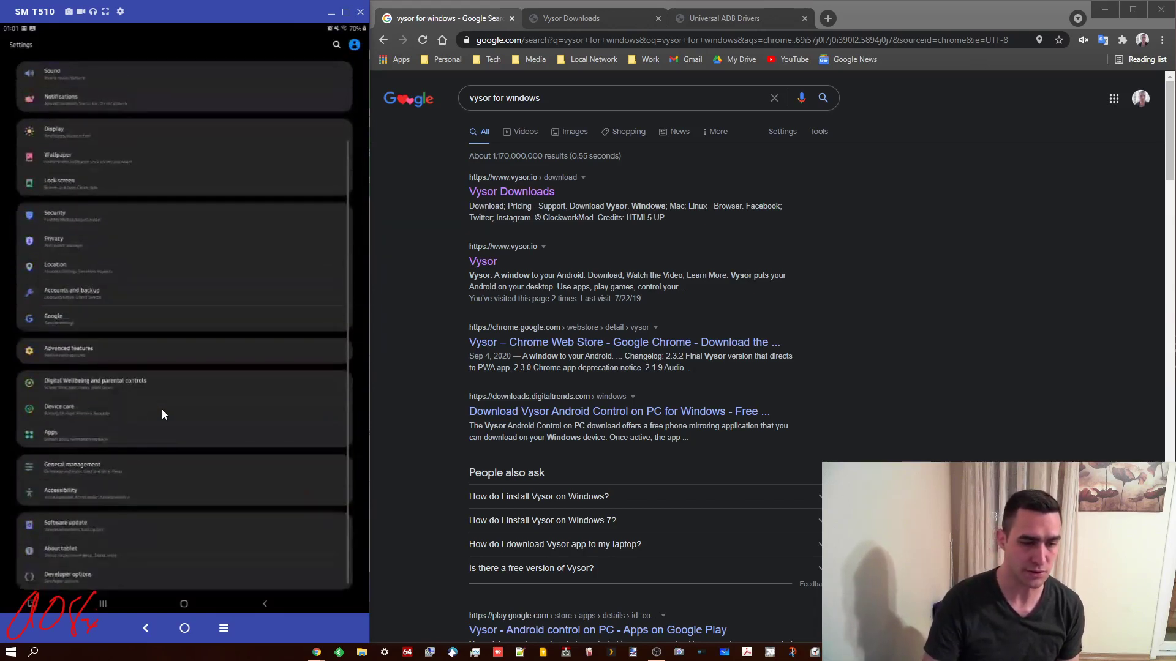
click(81, 555)
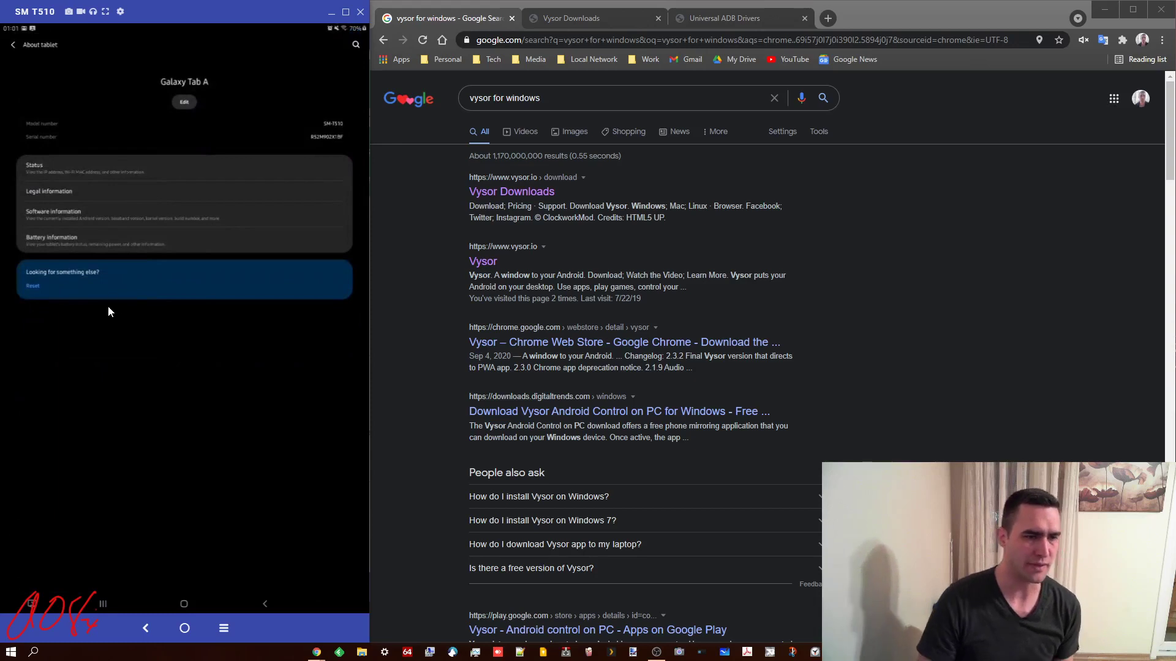
click(104, 218)
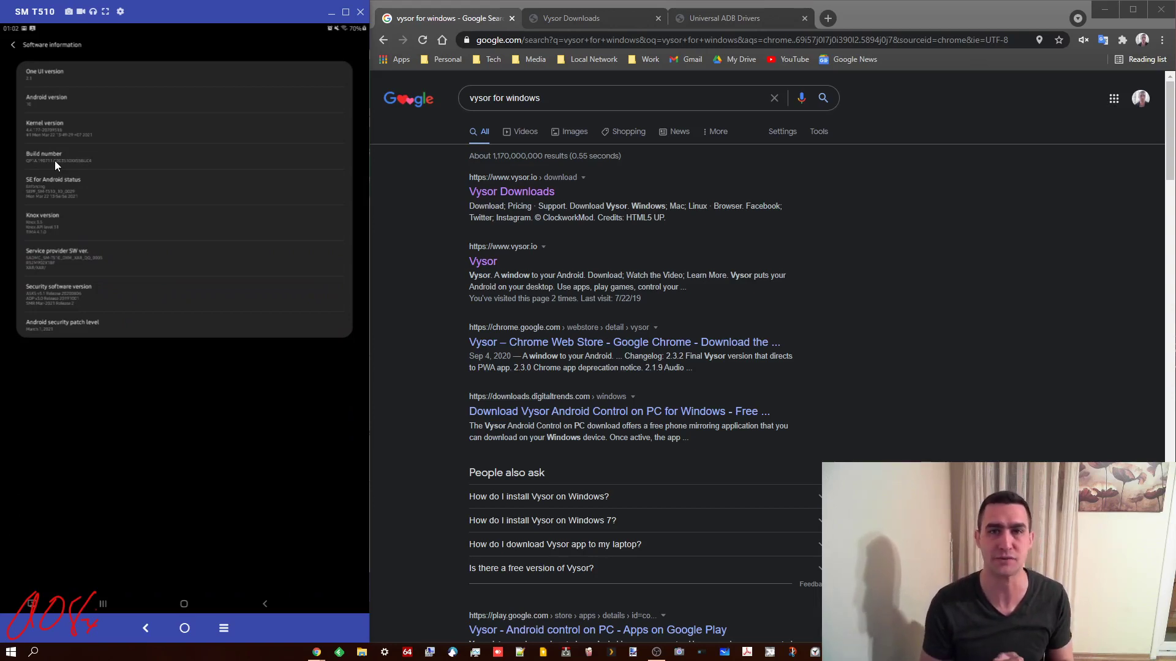
Tap Build number repeatedly until the notice confirms developer mode is already on
click(14, 45)
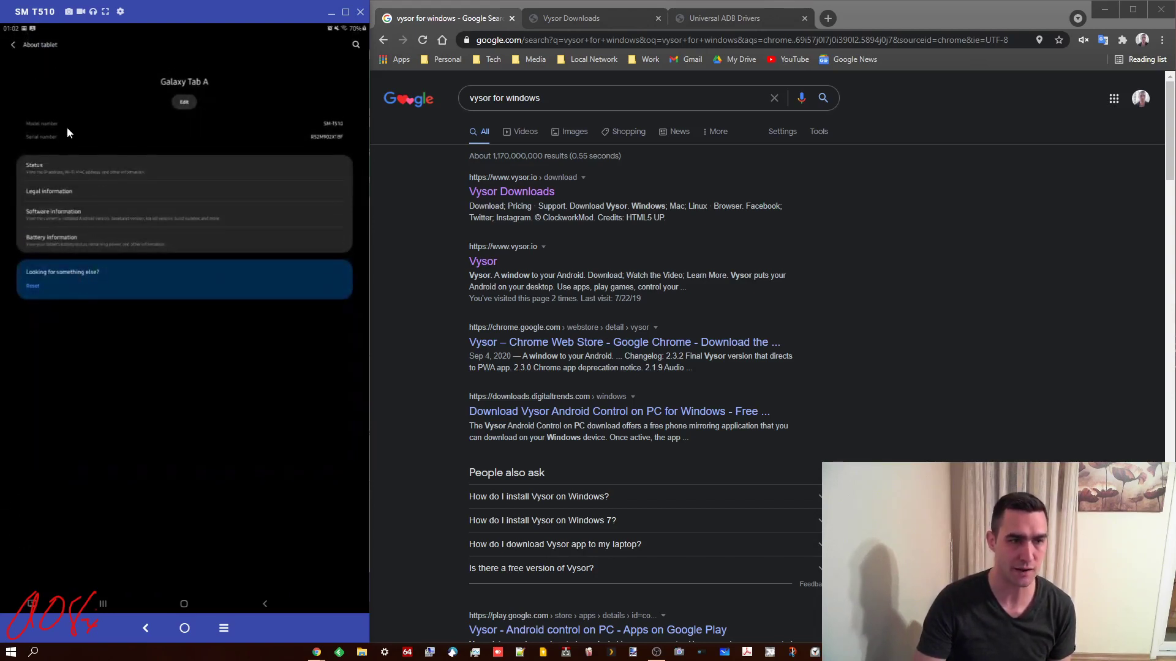
click(118, 221)
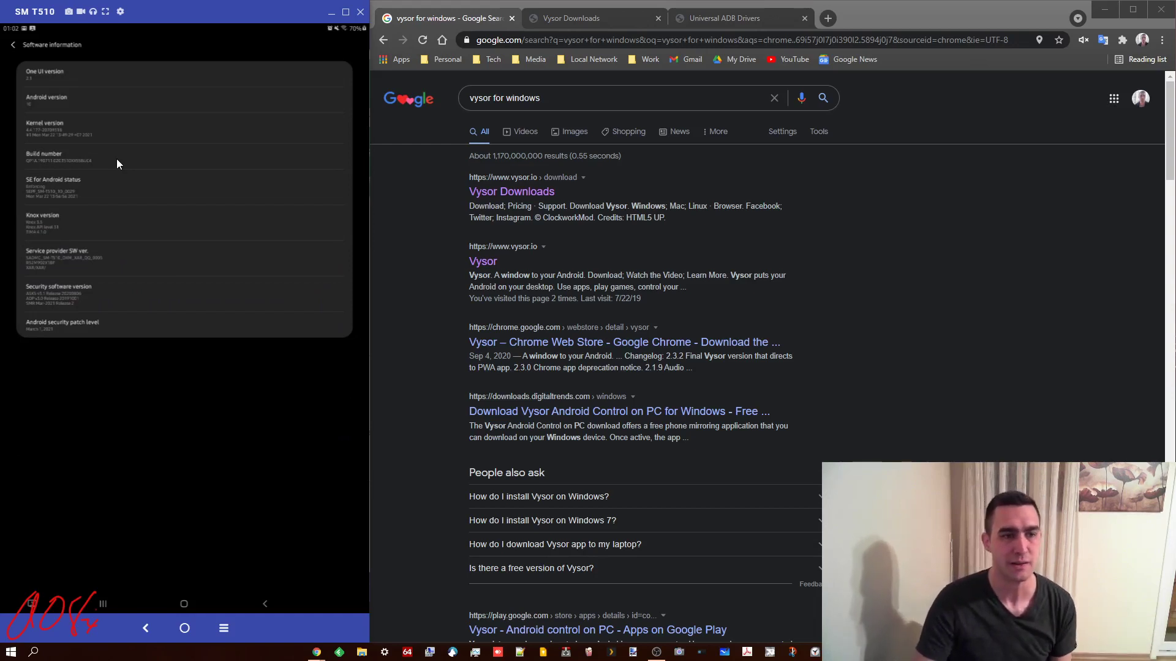
click(117, 160)
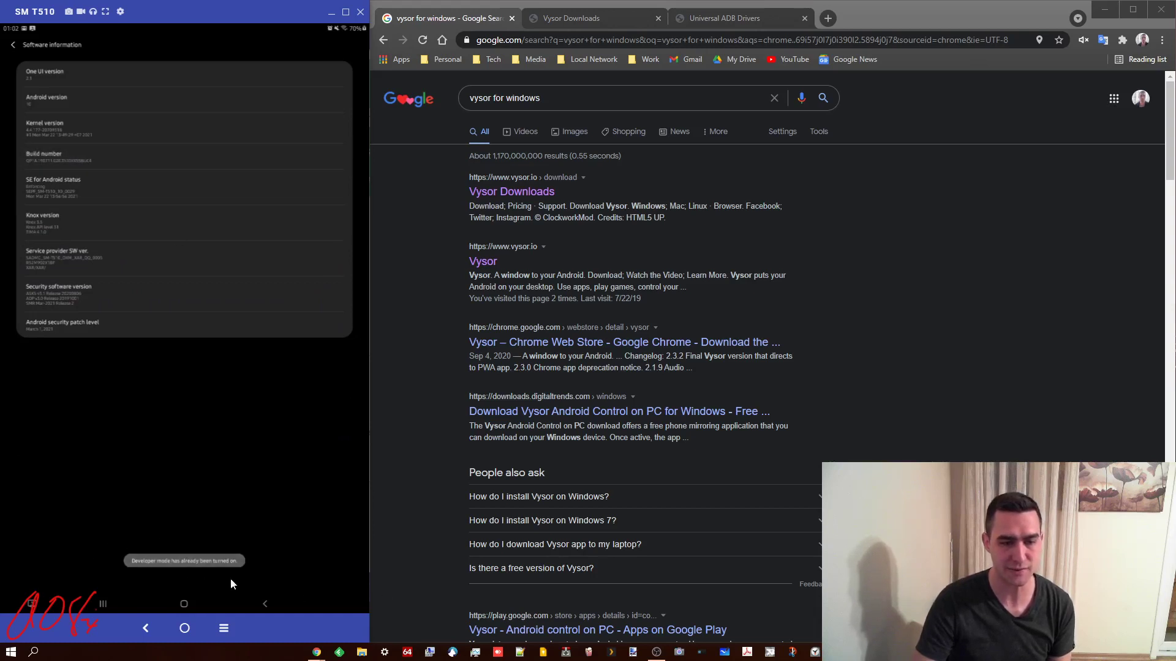
click(108, 155)
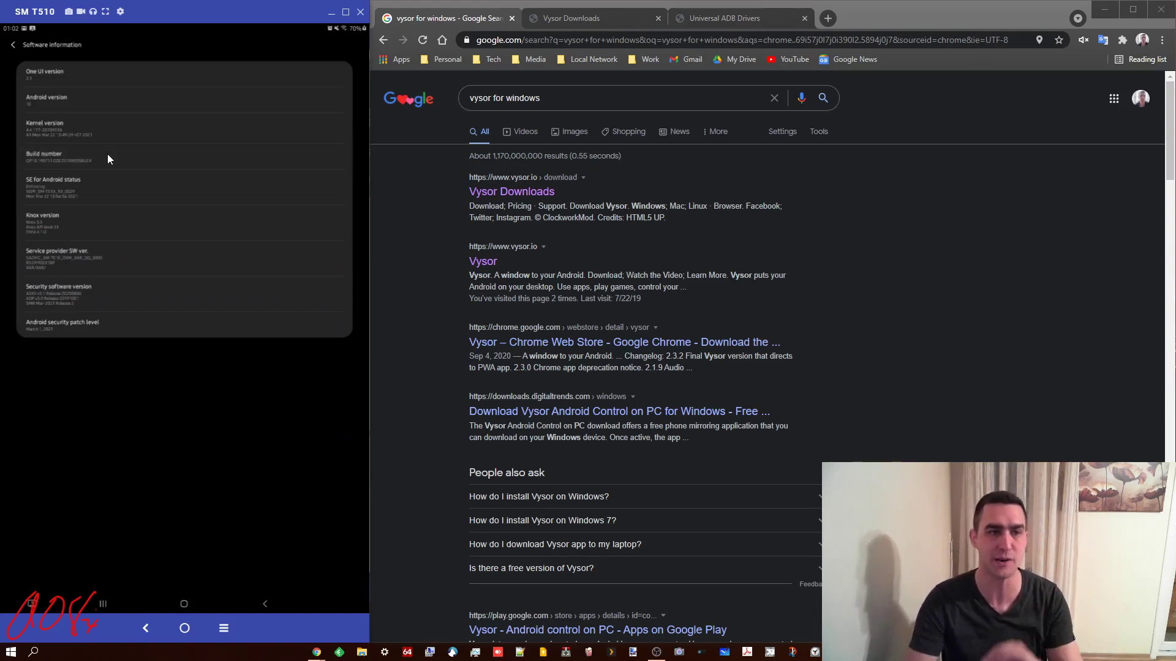
click(108, 155)
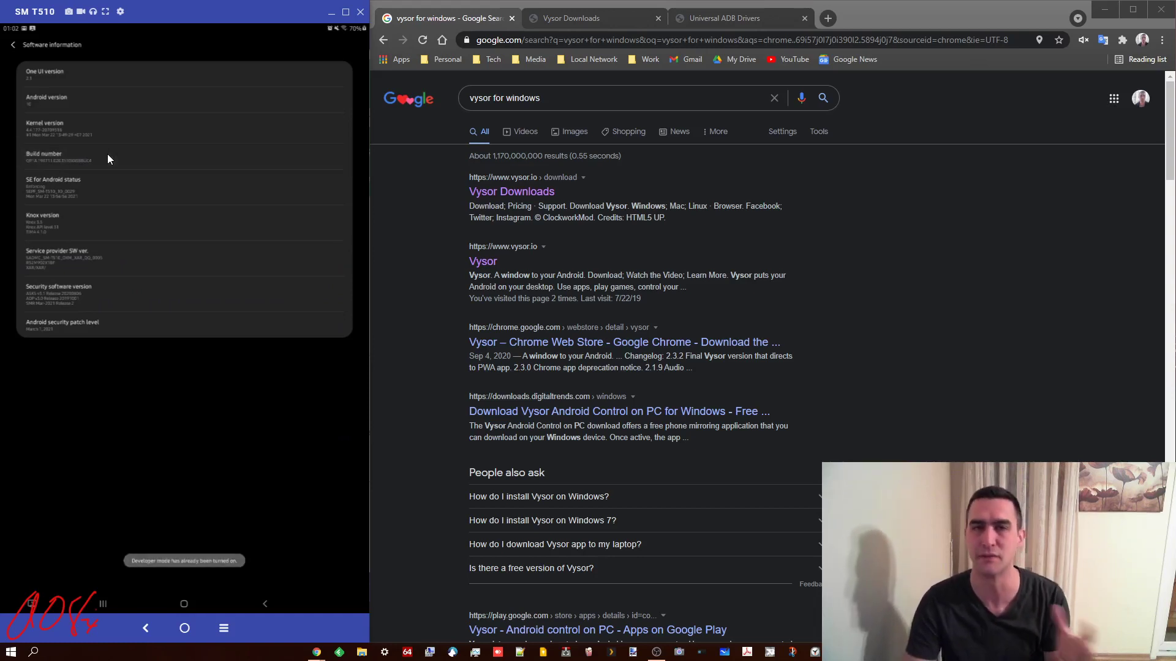
Return to the main Settings list and open Developer options to check USB debugging
click(14, 45)
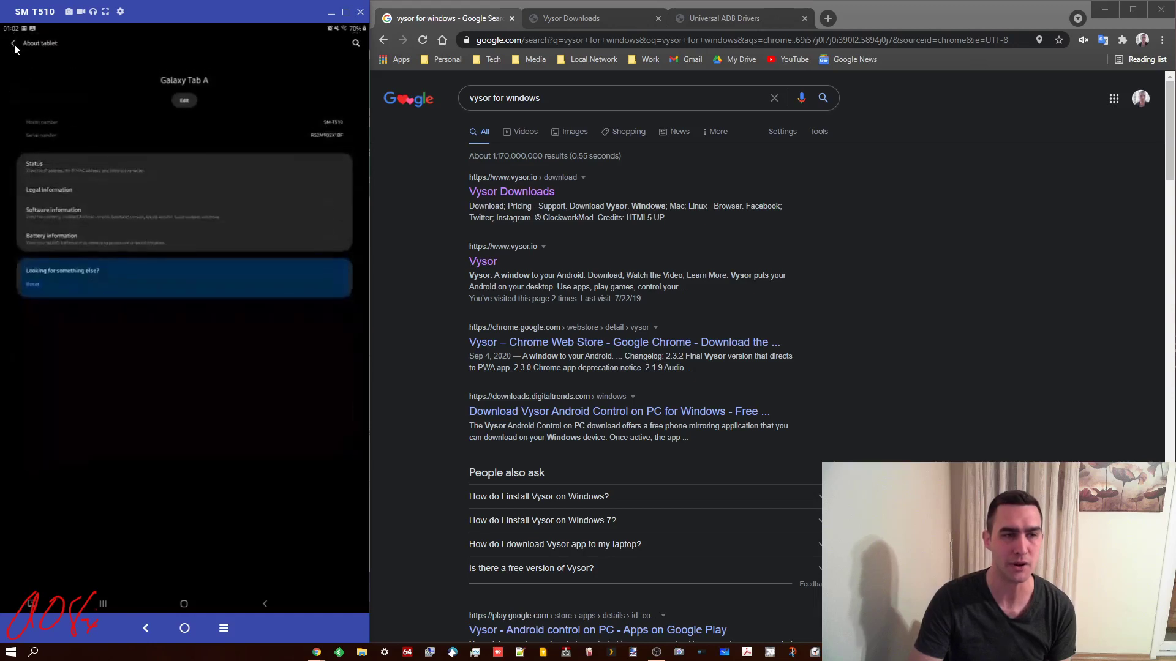
click(13, 44)
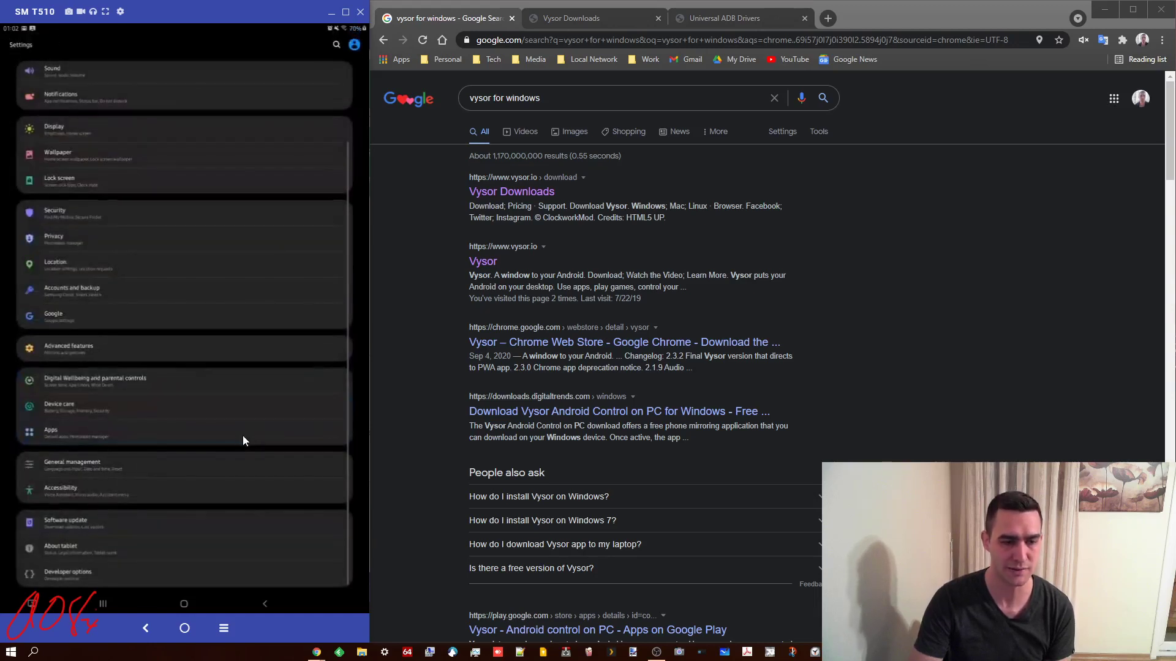
click(86, 574)
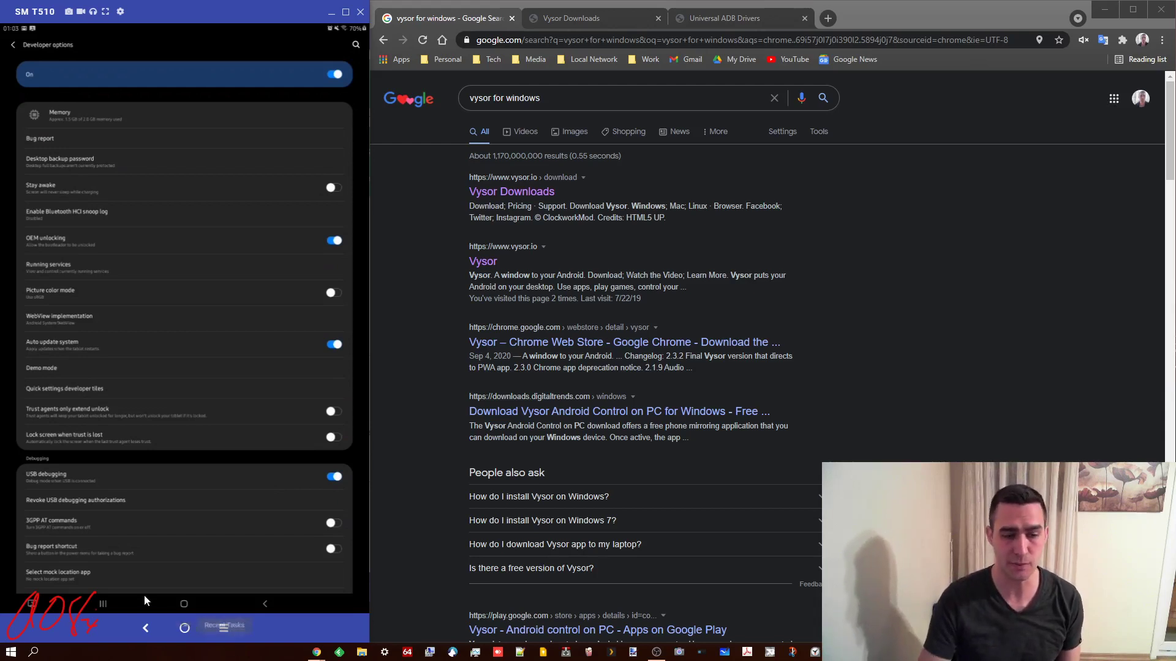
Reopen Developer options from recents, view Screen timeout options, then go to the tablet's home screen
click(104, 600)
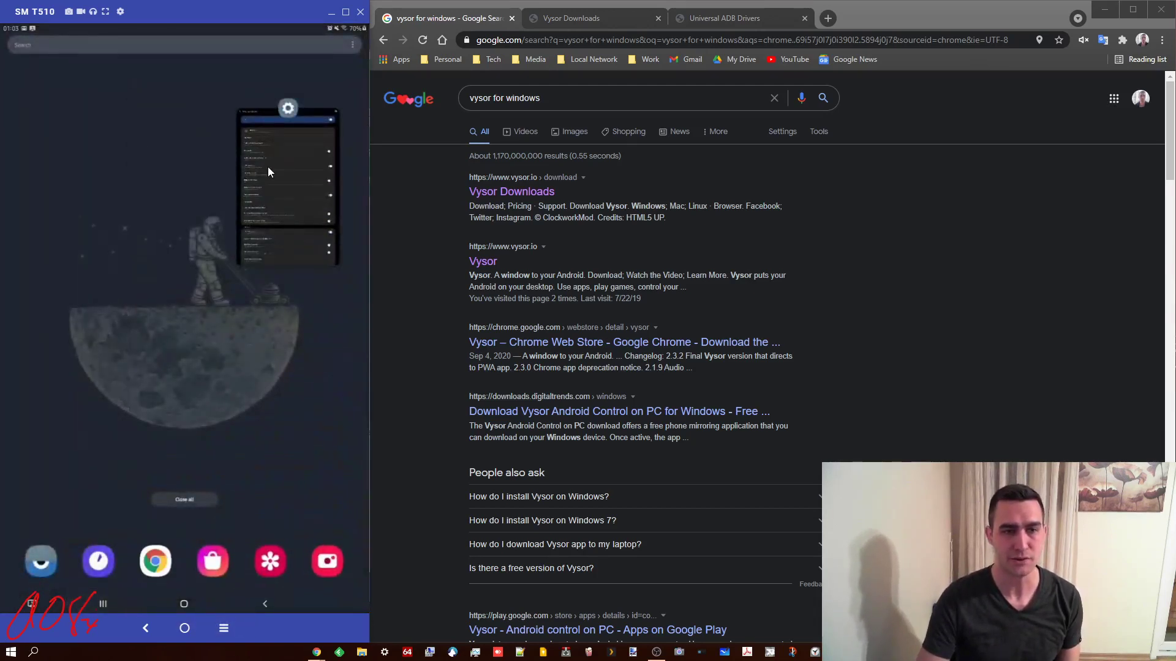
click(255, 152)
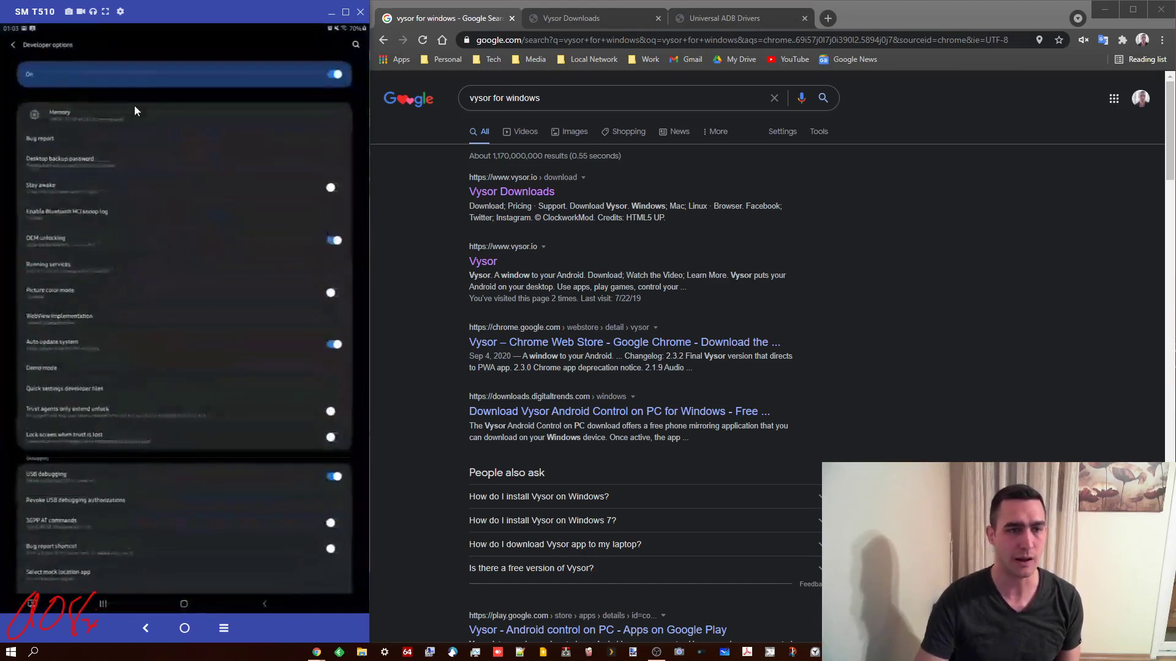
click(13, 44)
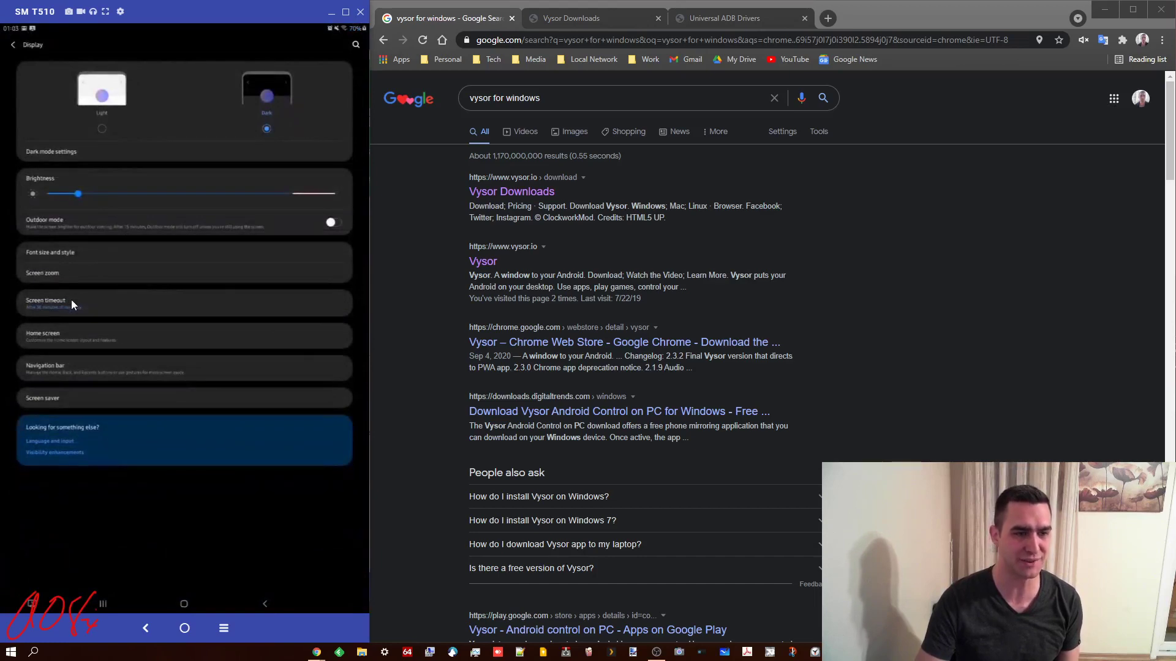
click(72, 300)
click(185, 603)
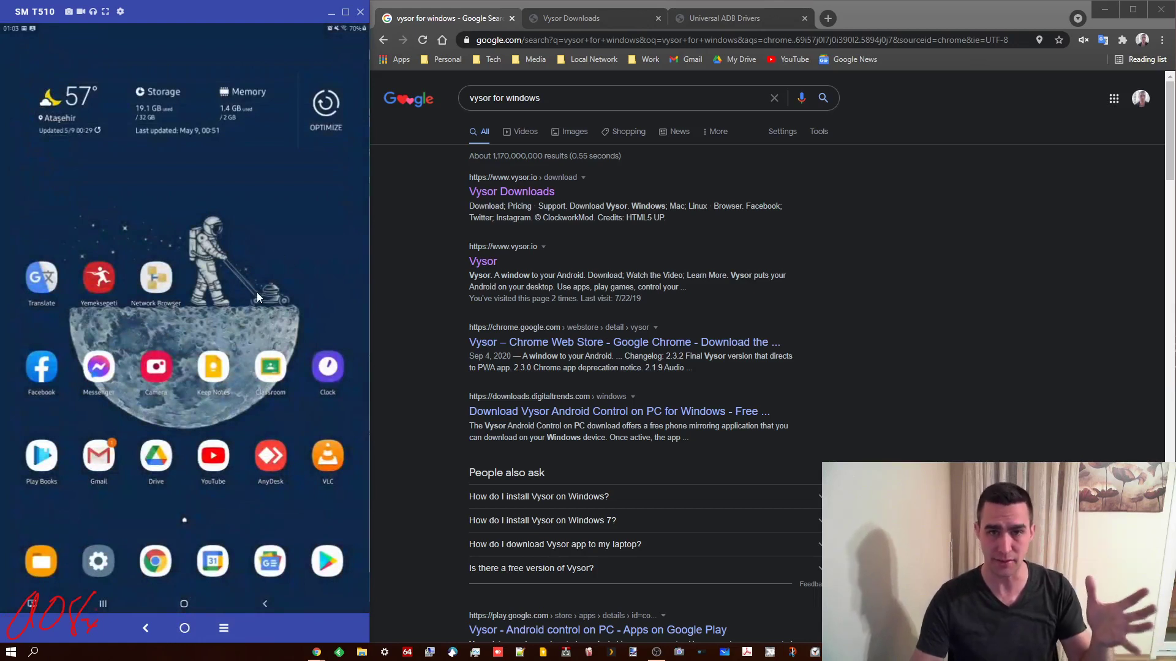
Change the Google query to 'vysor download', run it, and switch to the Vysor Downloads tab
drag(570, 98, 411, 90)
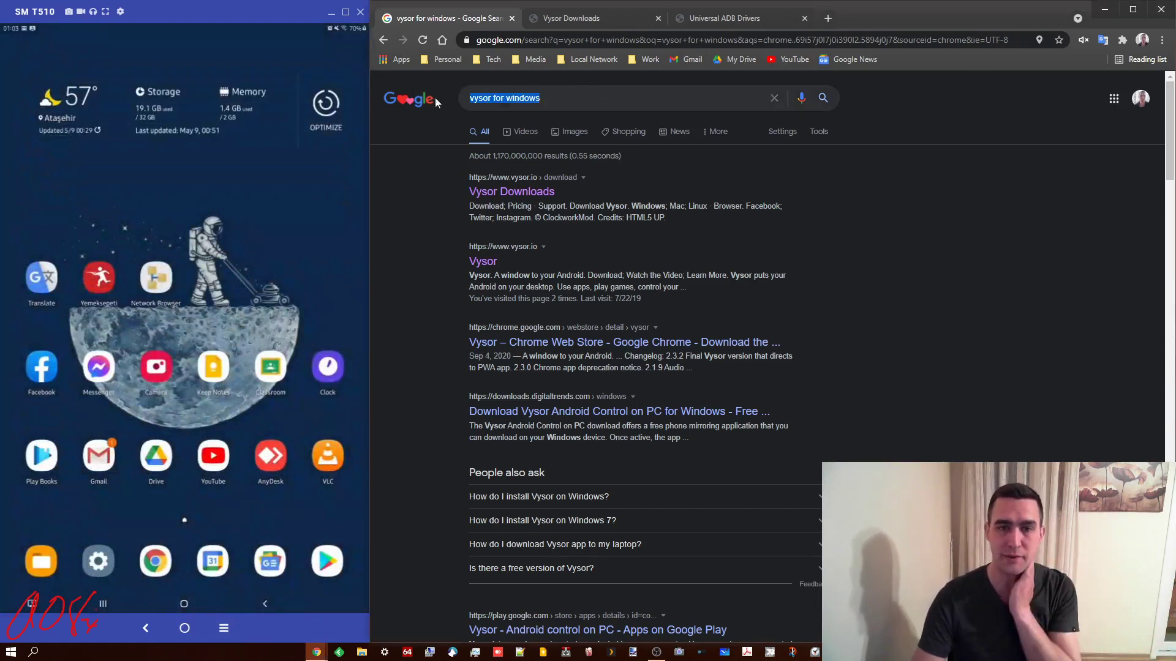
drag(493, 98, 585, 115)
text(download)
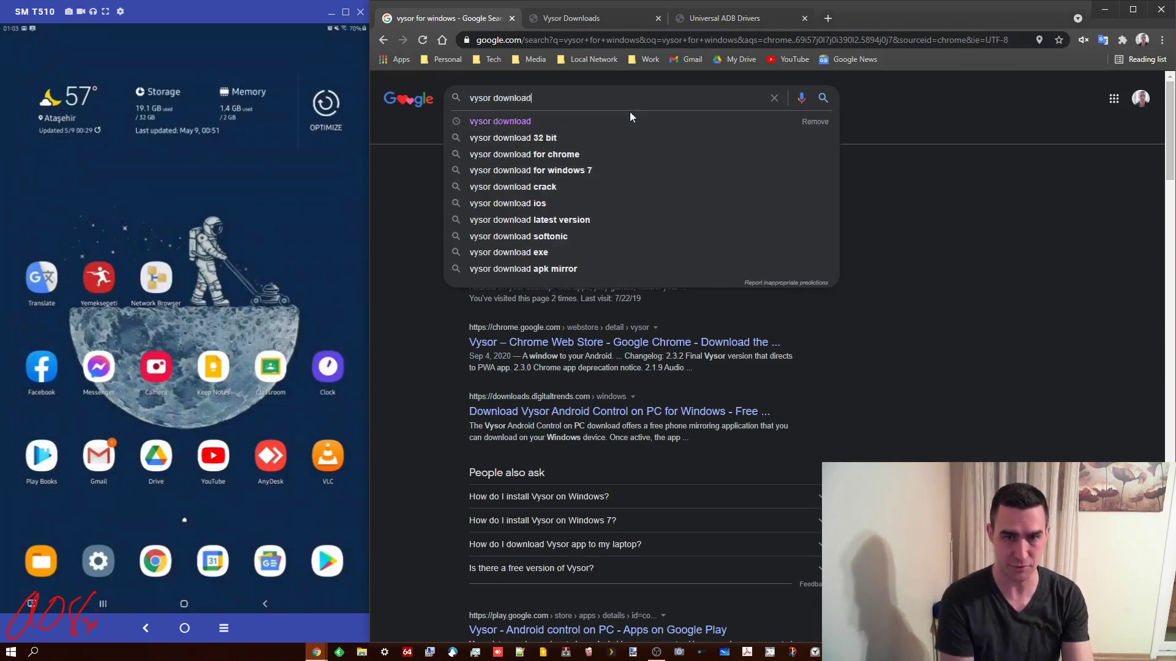
key(Return)
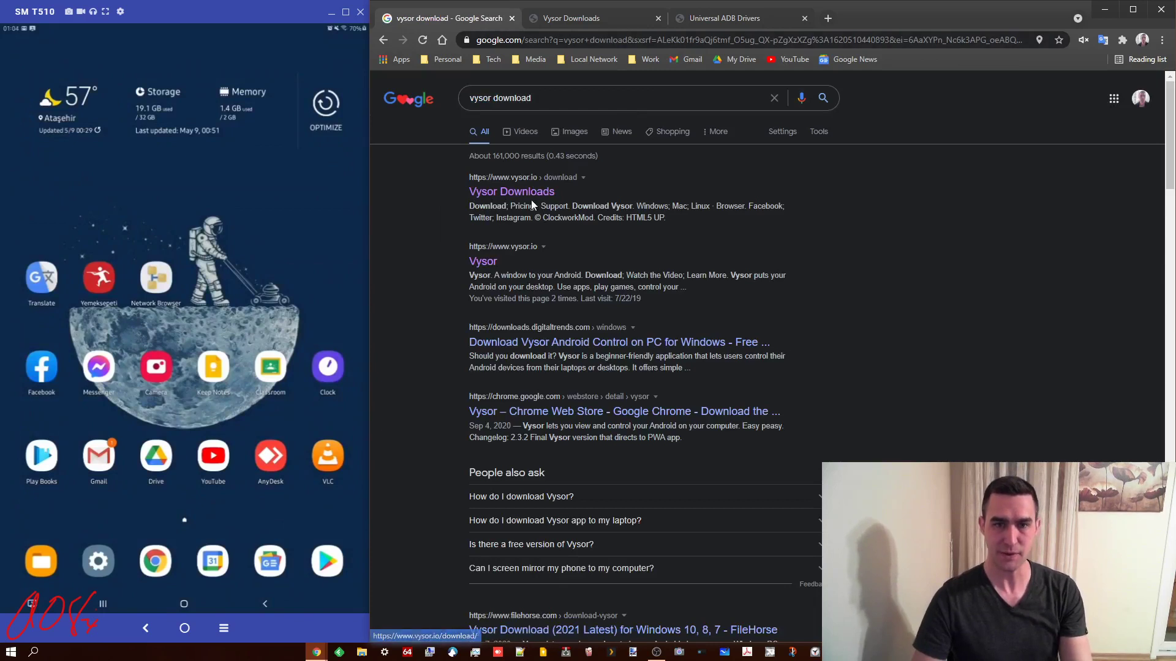
click(605, 19)
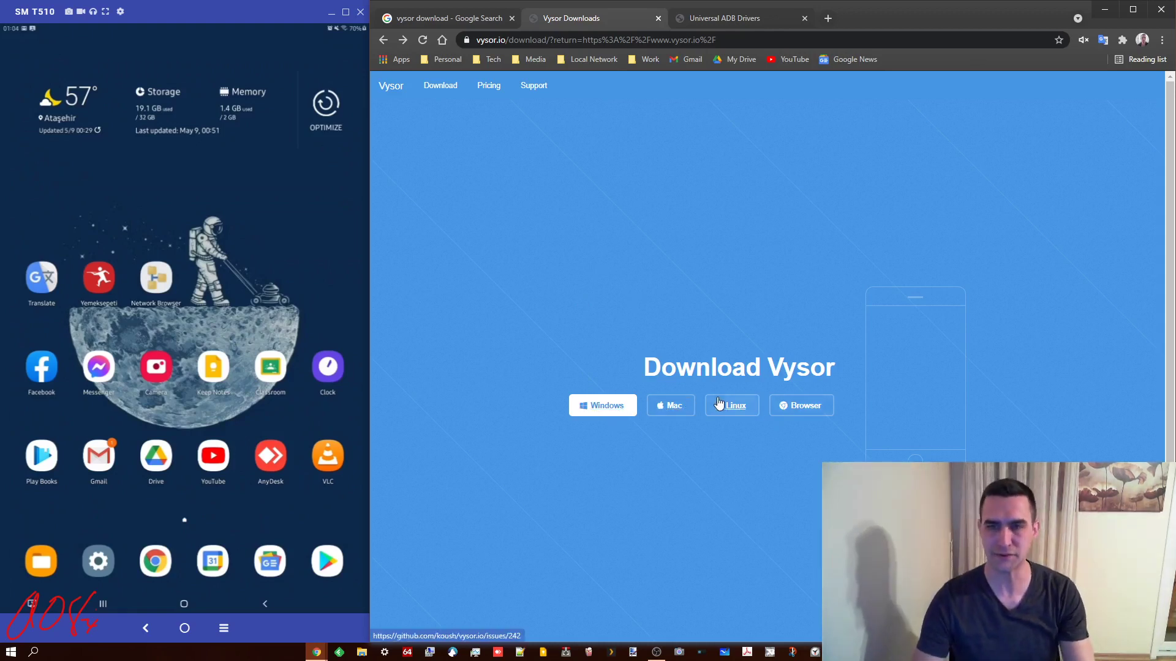
Open browser Vysor, decline the install prompt, try mirroring SAMSUNG_Android, cancel the error, and go back
click(810, 406)
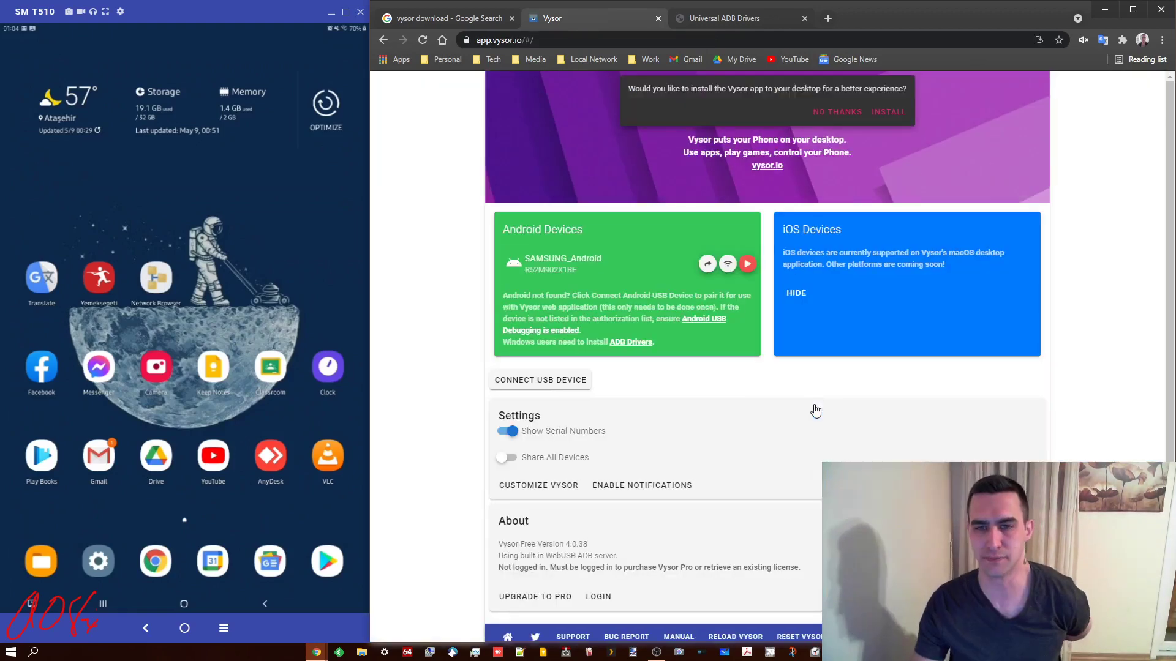
click(837, 113)
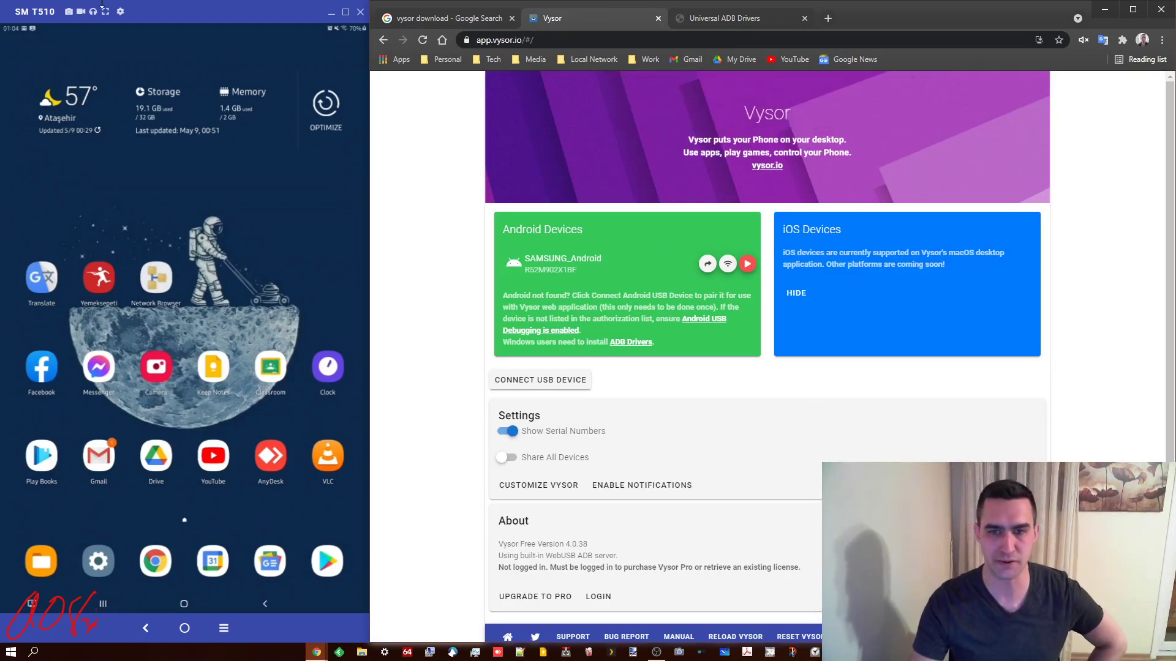
click(747, 263)
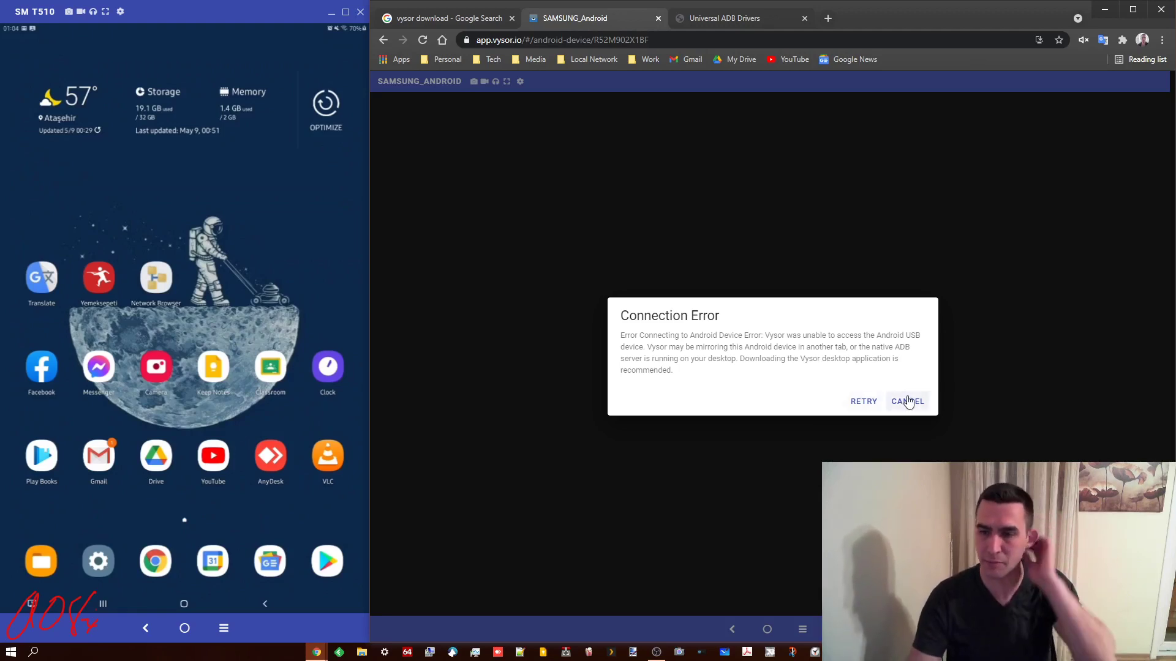
click(908, 401)
click(385, 40)
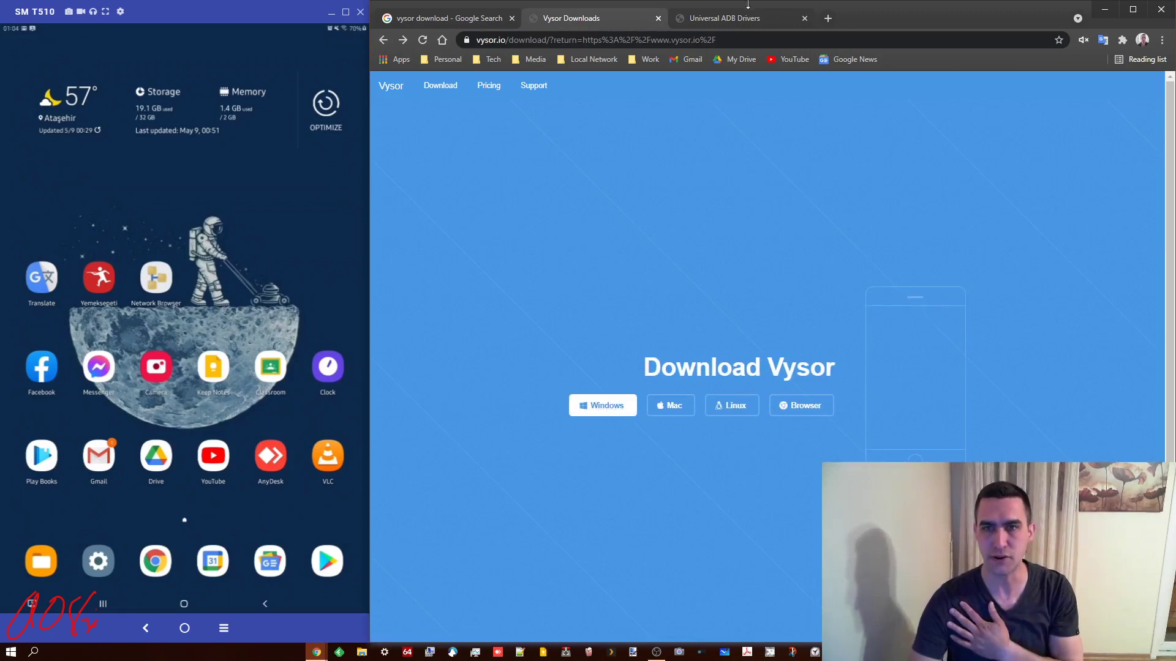
Go back and forward on the Vysor site, then switch to the Universal ADB Drivers tab
click(382, 41)
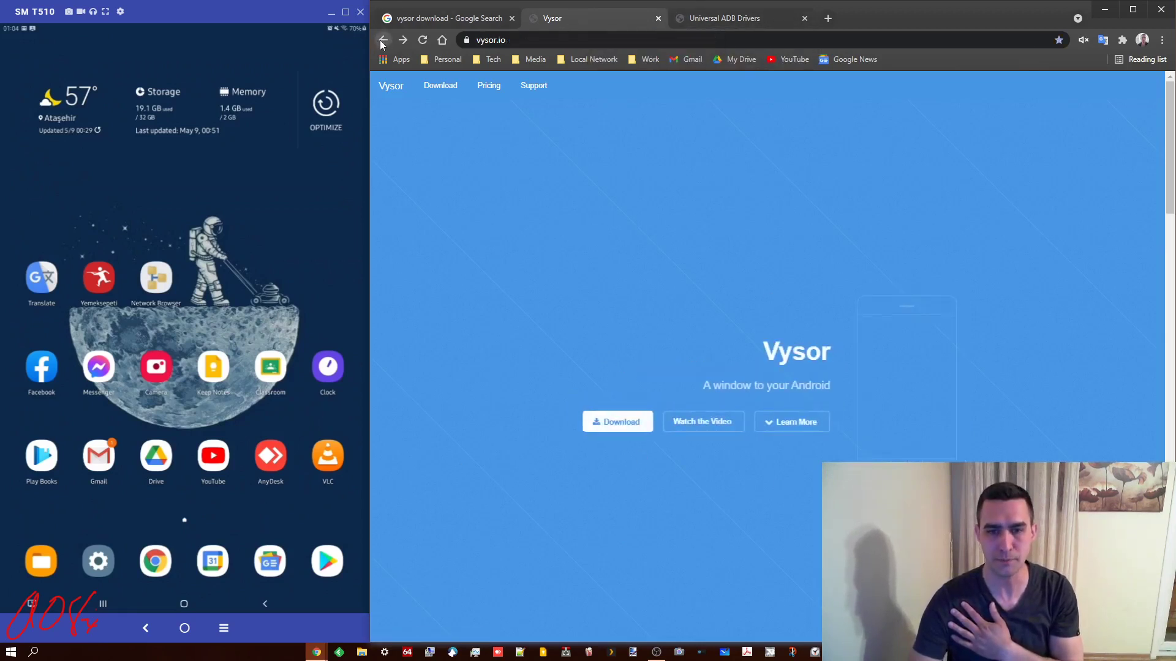
click(383, 40)
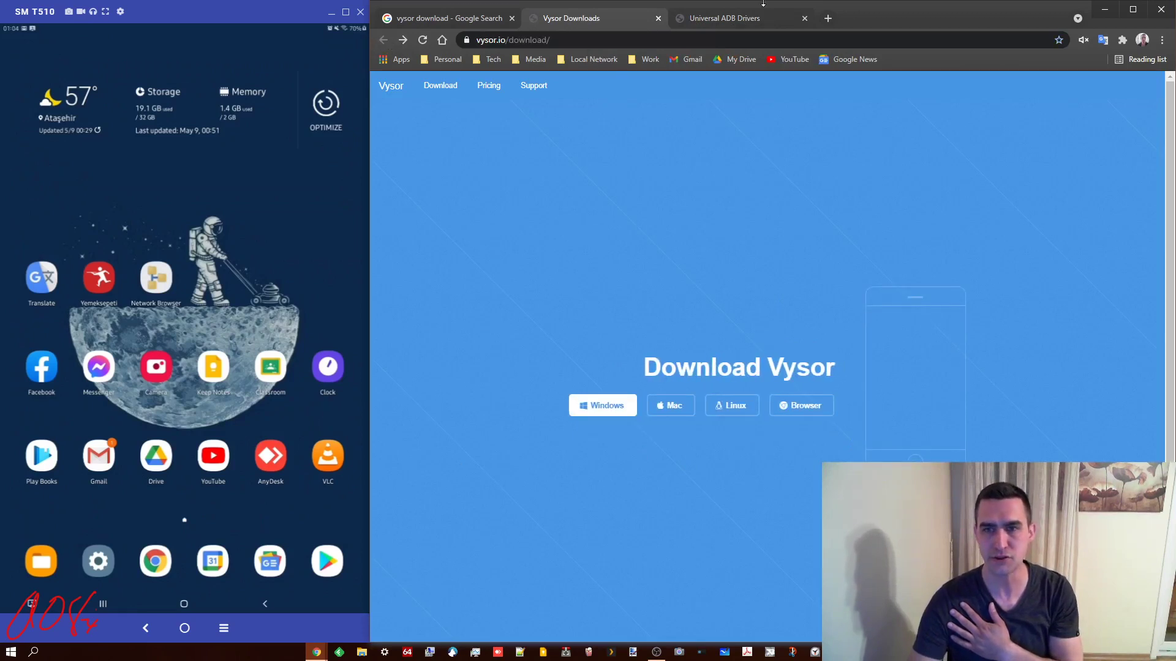
click(755, 19)
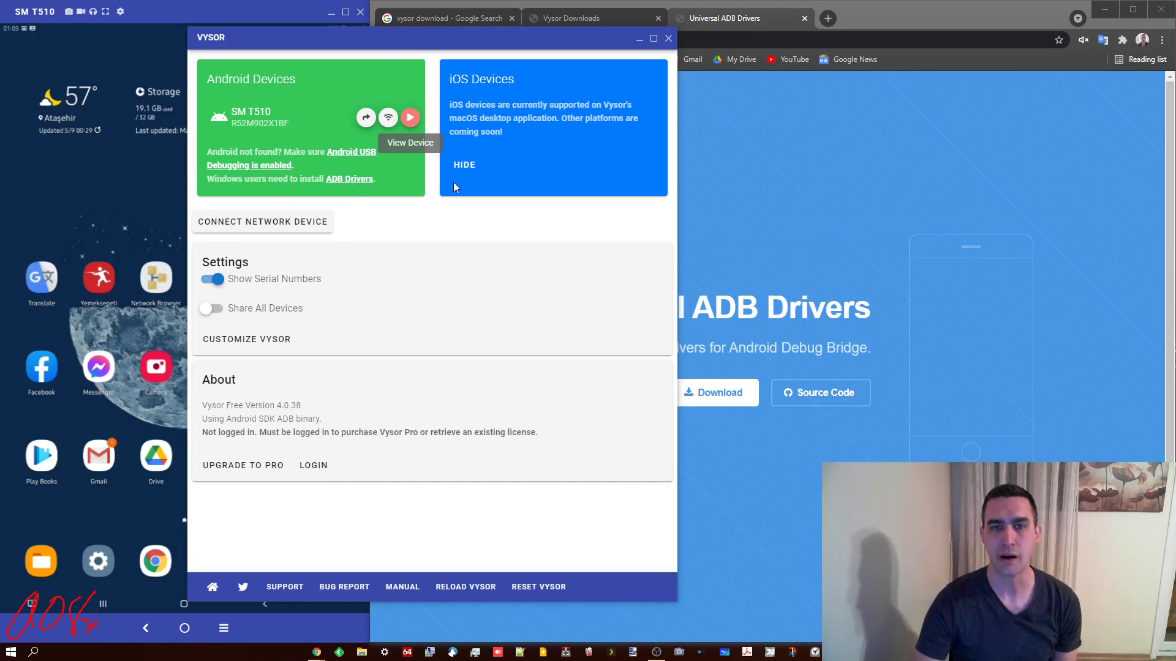
Minimize the Vysor panel and return to the Vysor Downloads tab in Chrome
click(639, 39)
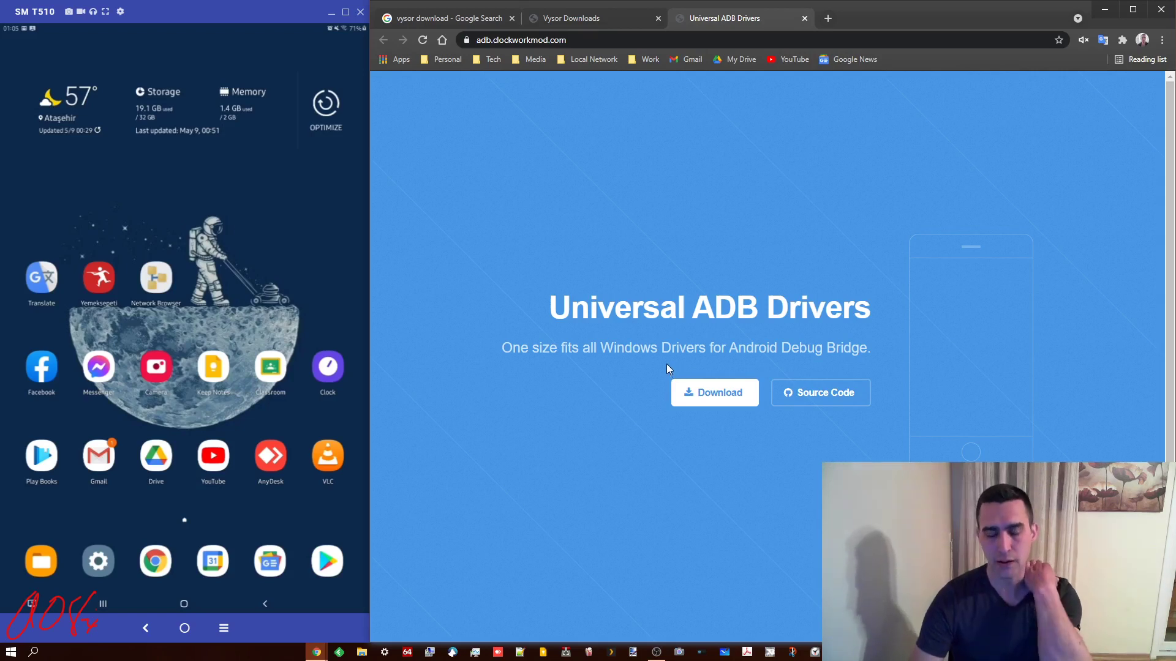
click(615, 22)
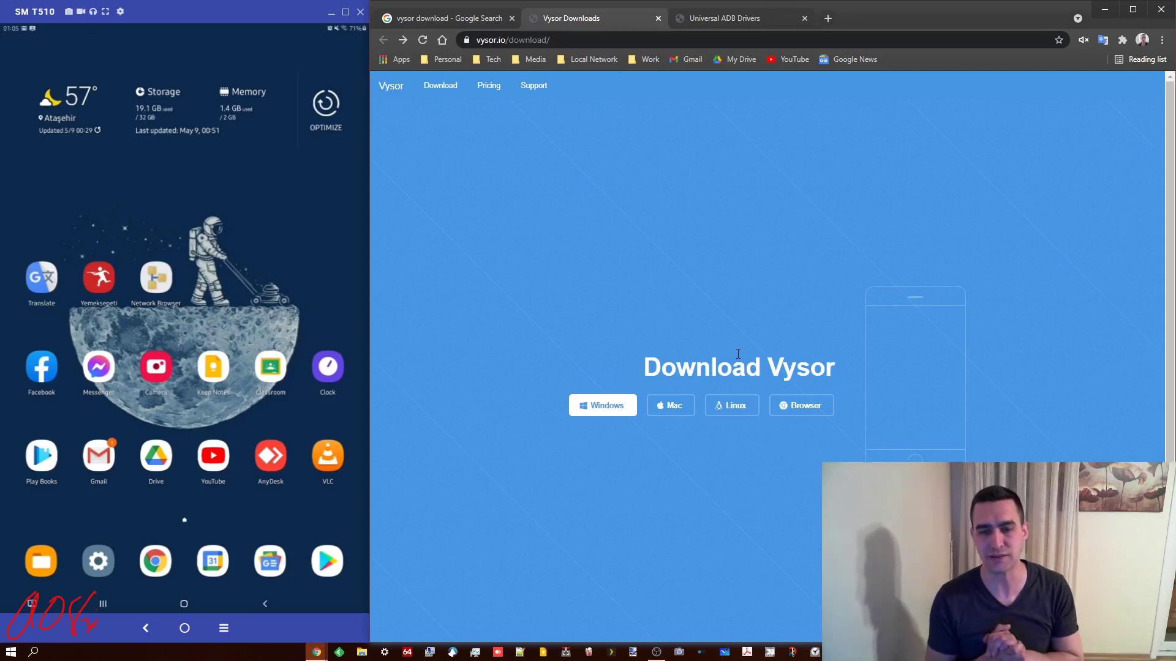
Minimize the SM T510 mirror window and select the ADB driver and Vysor installers on the desktop
click(333, 20)
click(331, 15)
click(302, 88)
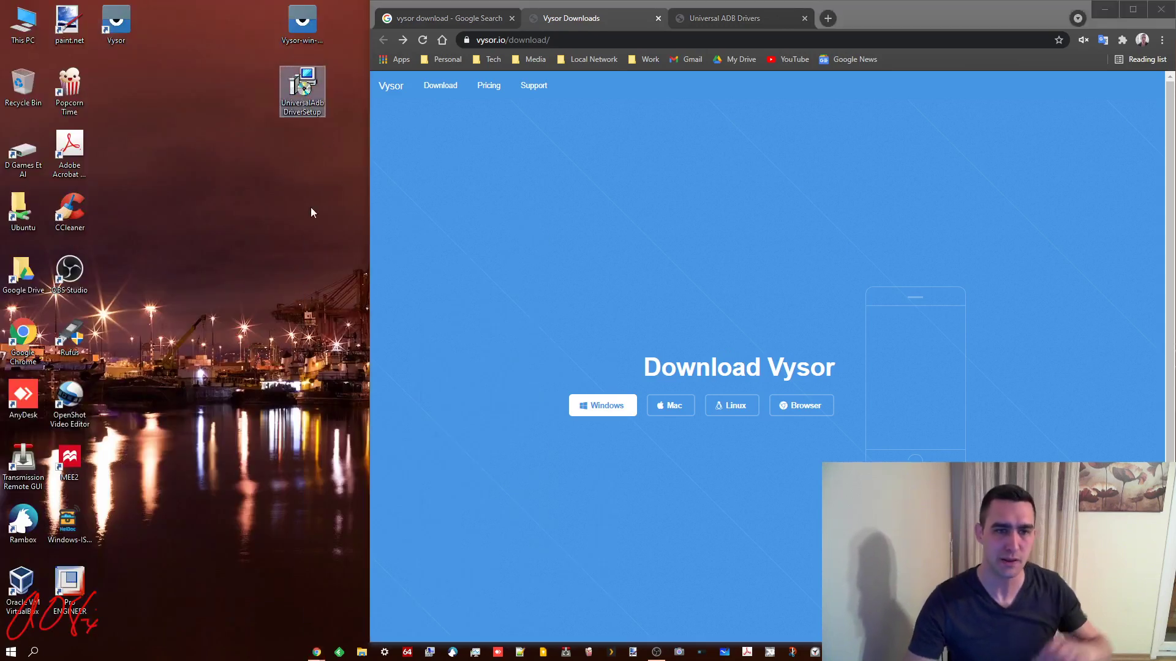
key(Up)
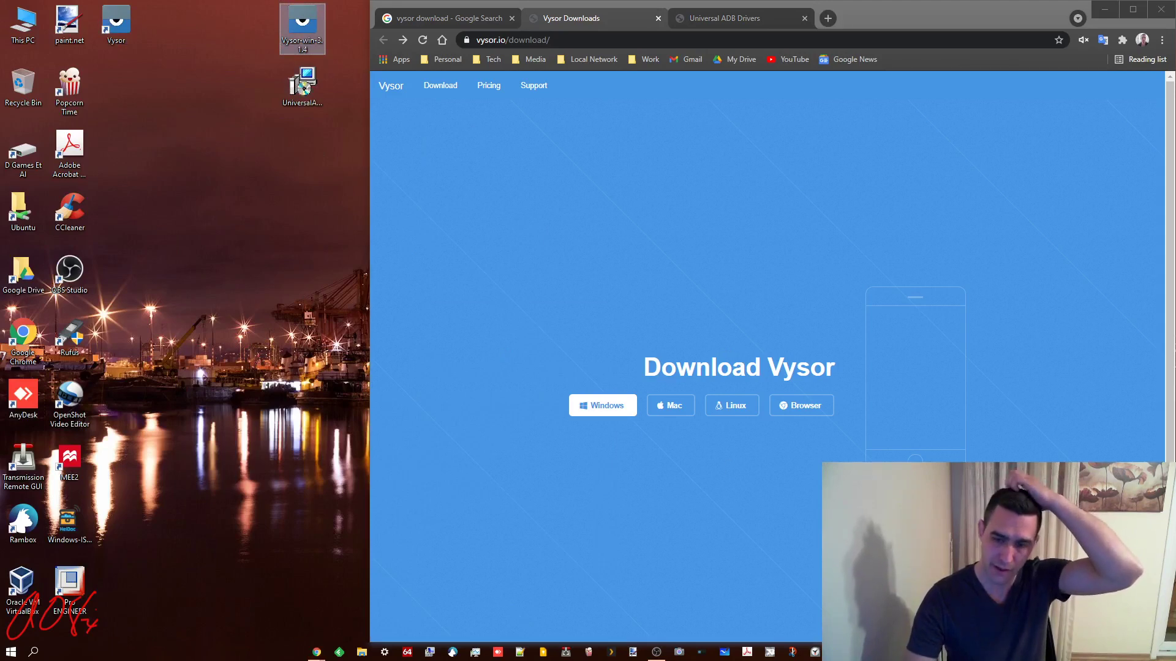
Close the Google search, Vysor Downloads and Universal ADB Drivers tabs, closing Chrome
click(512, 18)
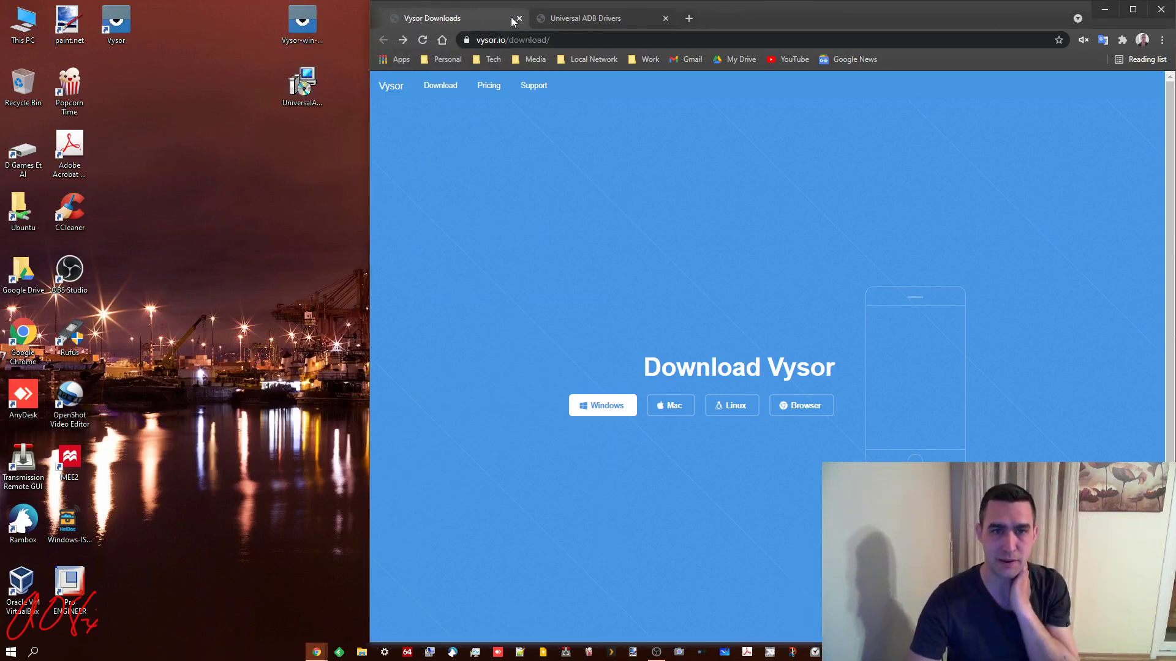
click(512, 17)
click(512, 18)
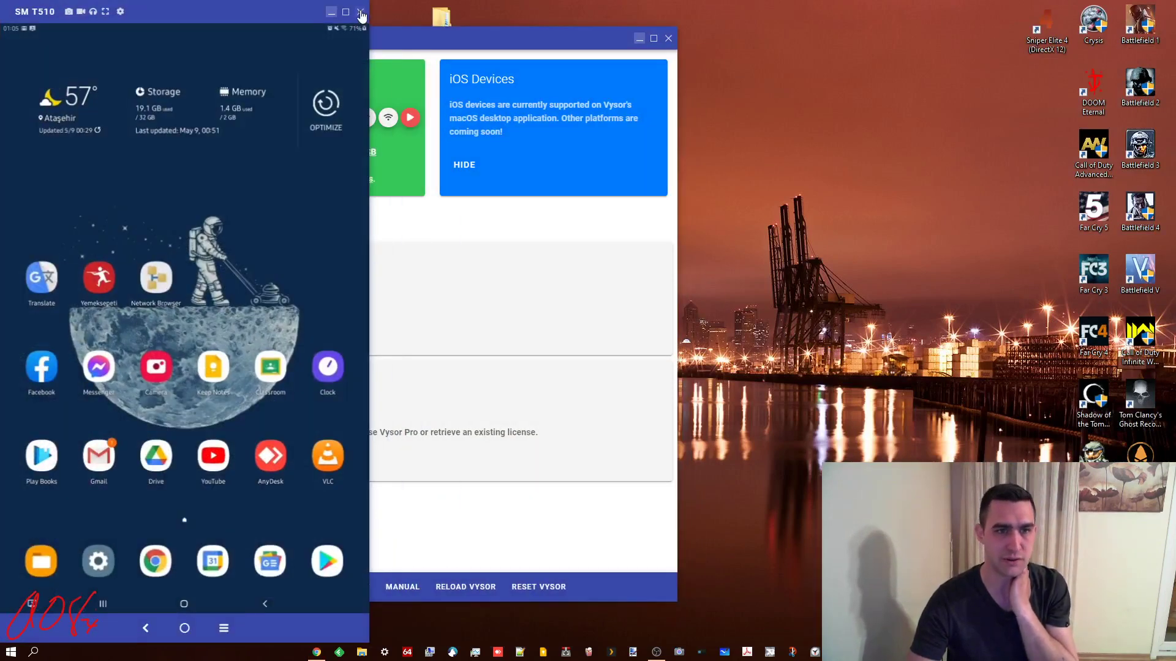
Drag the Vysor panel right, toggling Show Serial Numbers and Share All Devices back to serials on, sharing off
click(360, 9)
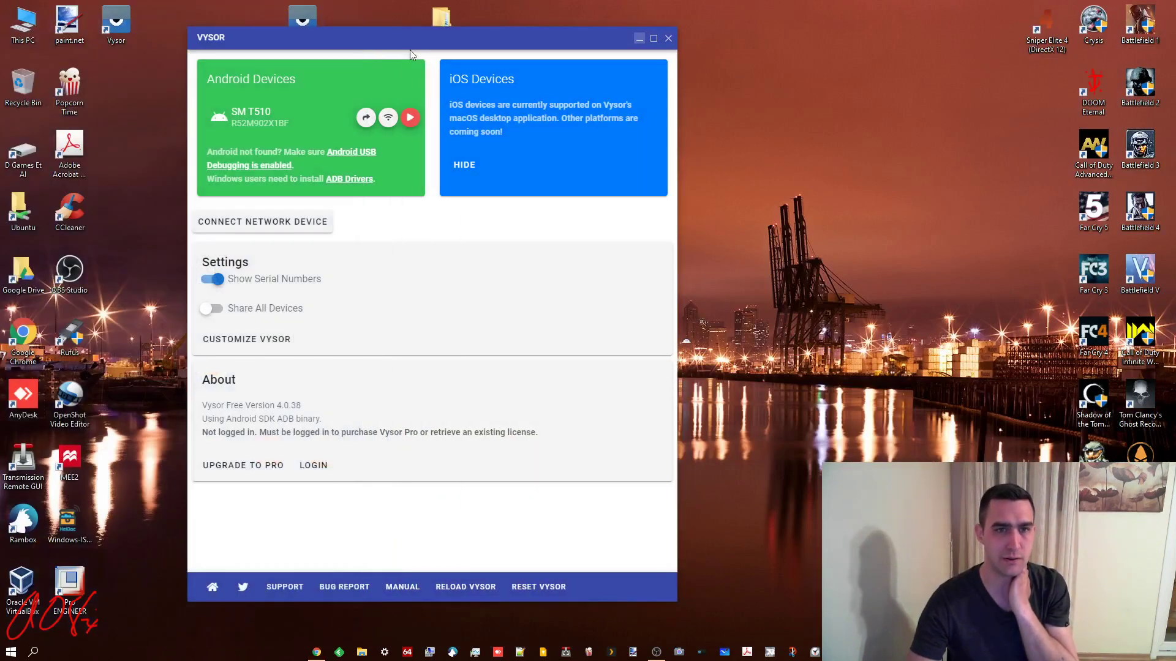
drag(411, 37, 681, 52)
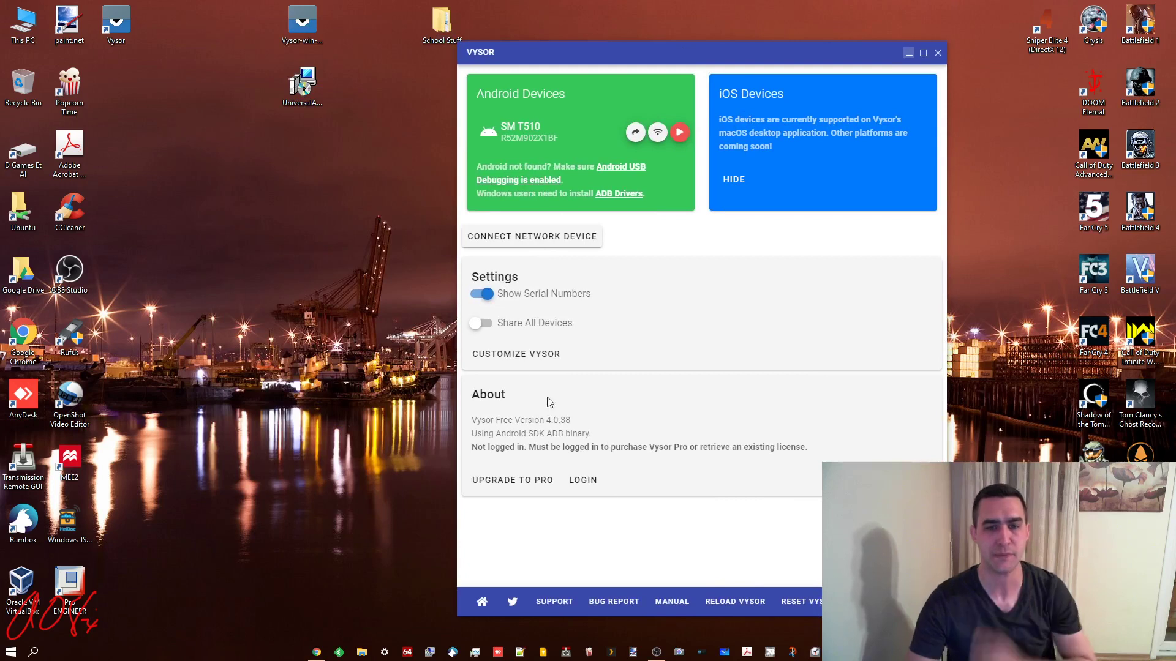
click(484, 294)
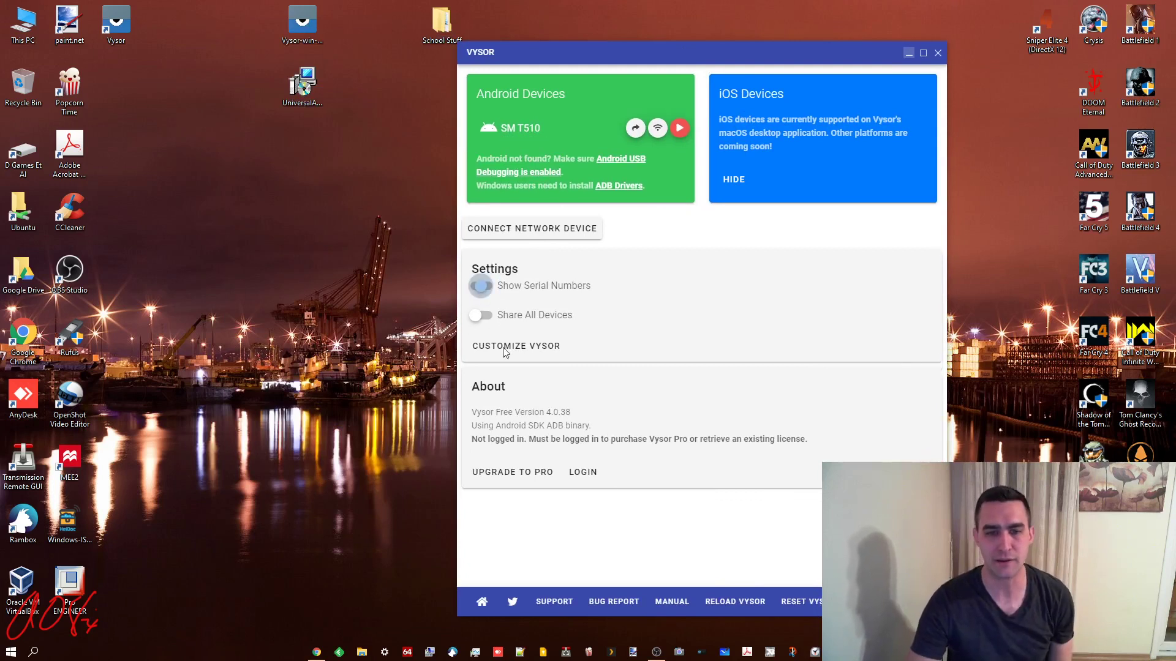
click(485, 287)
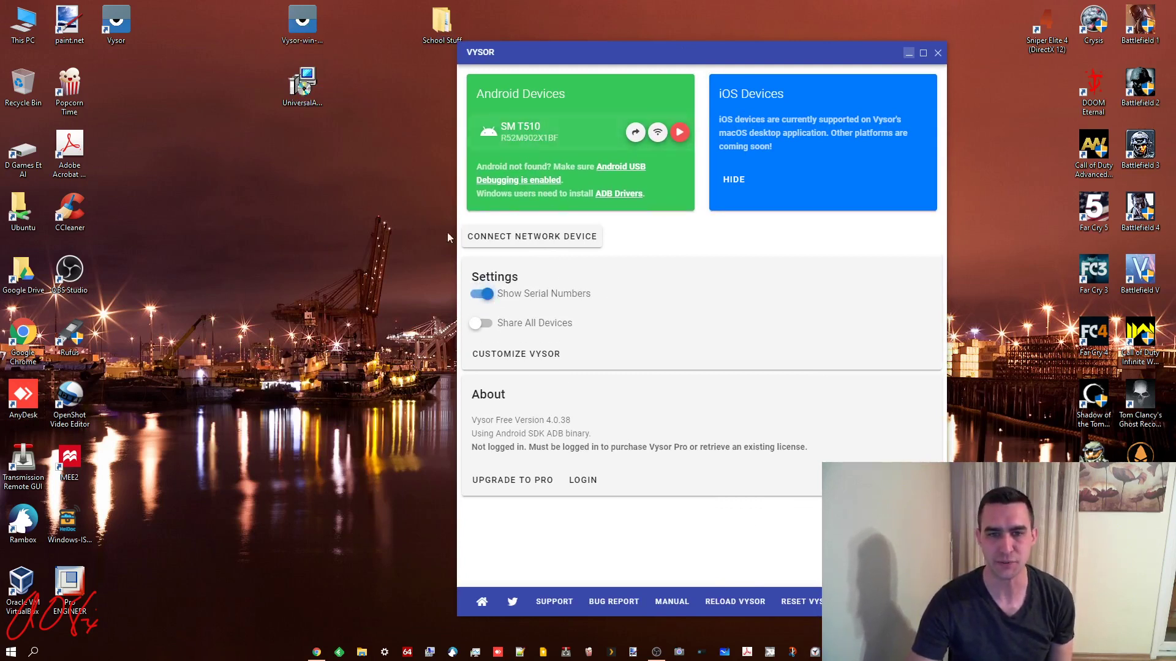
click(486, 328)
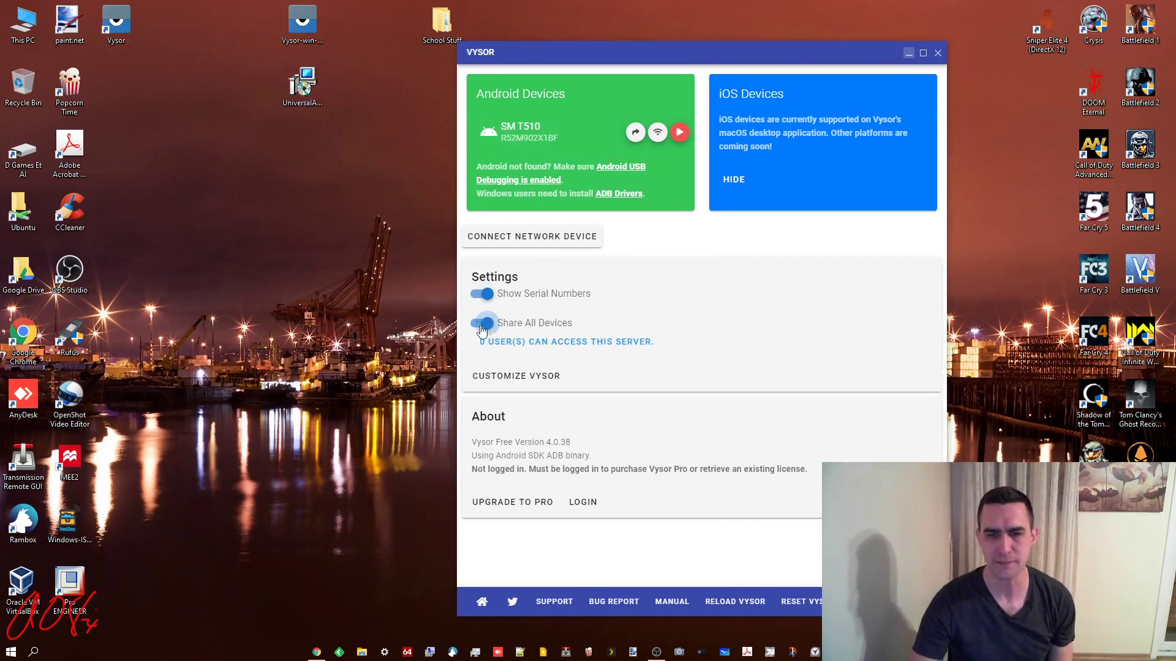
click(478, 330)
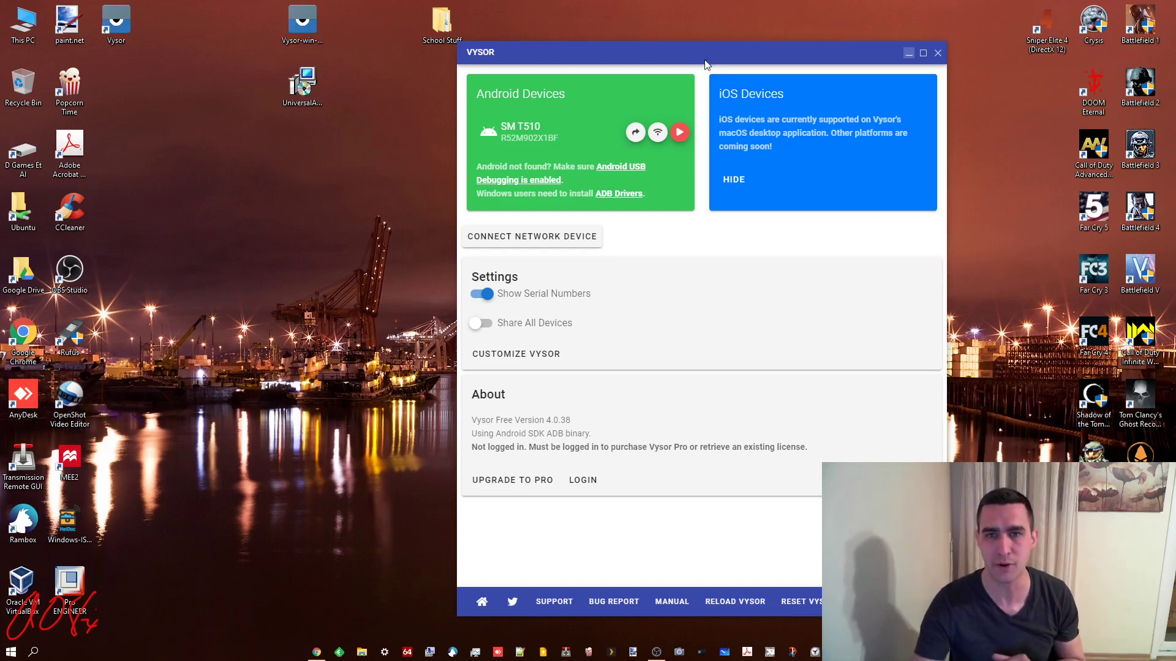
drag(698, 54, 754, 38)
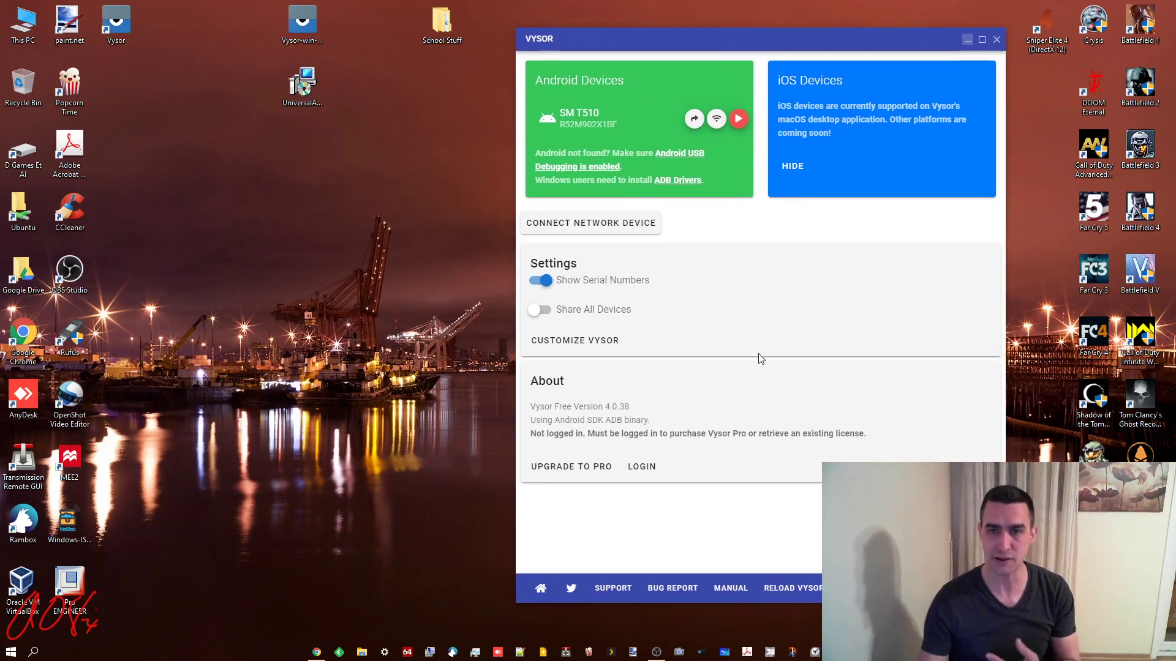
Open the SM T510 mirror, clear its notifications, then maximize and restore the mirror window
click(739, 119)
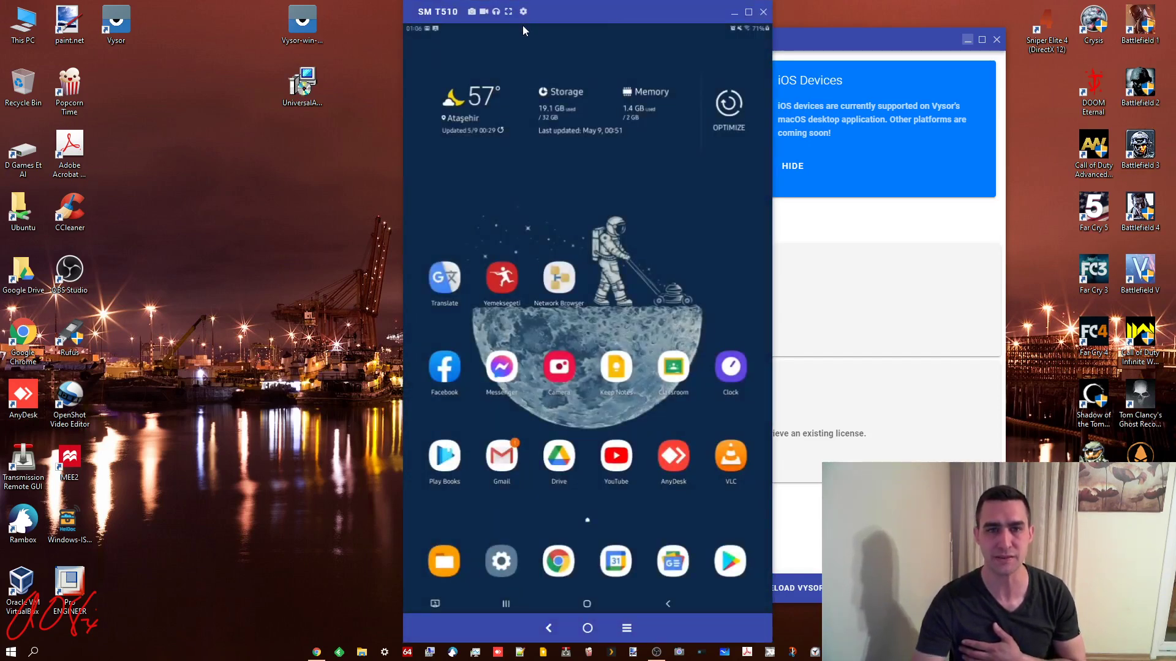
drag(523, 24, 624, 315)
click(716, 256)
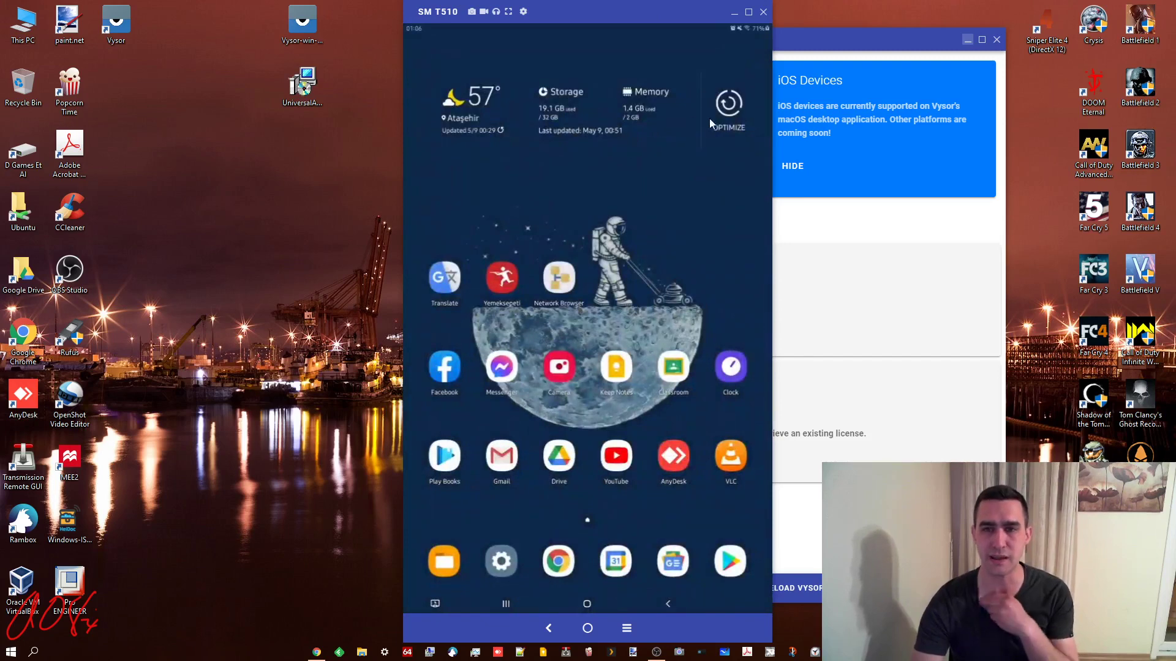
click(749, 11)
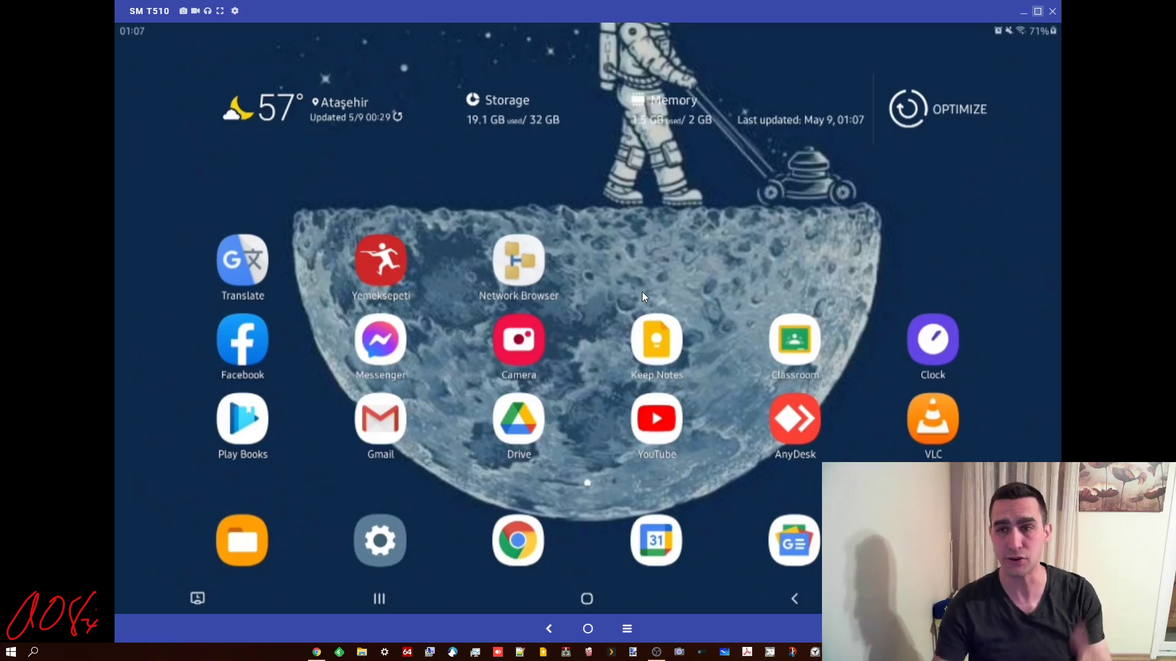
click(1038, 11)
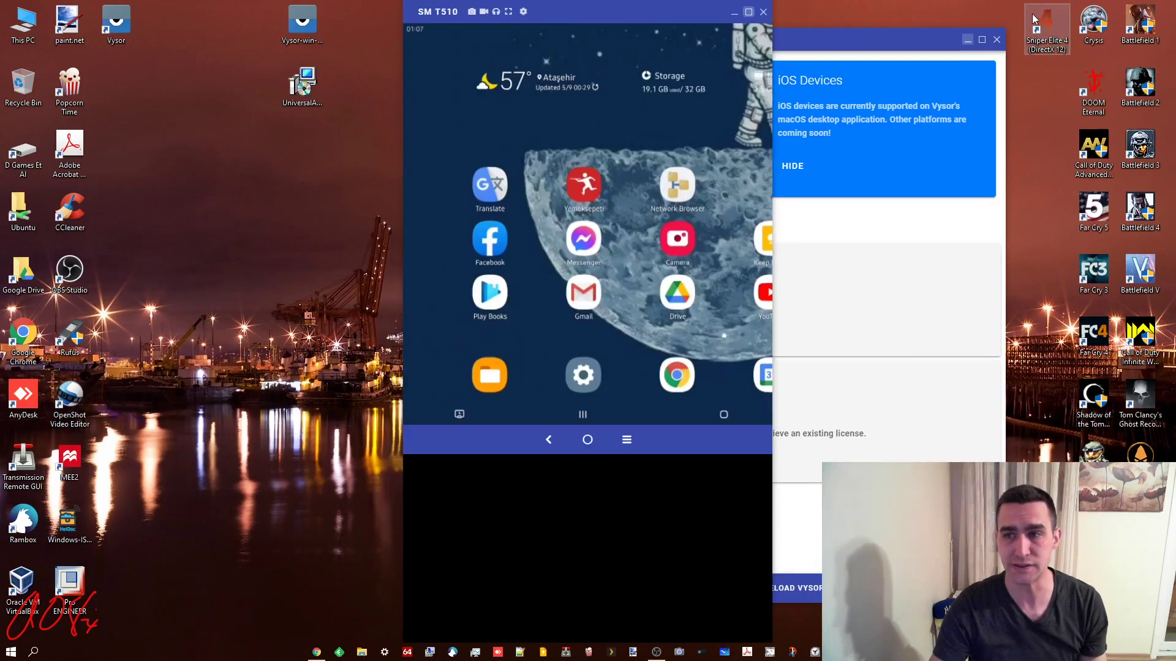
Move the SM T510 mirror window left and page through the tablet's app drawer
drag(766, 16, 397, 112)
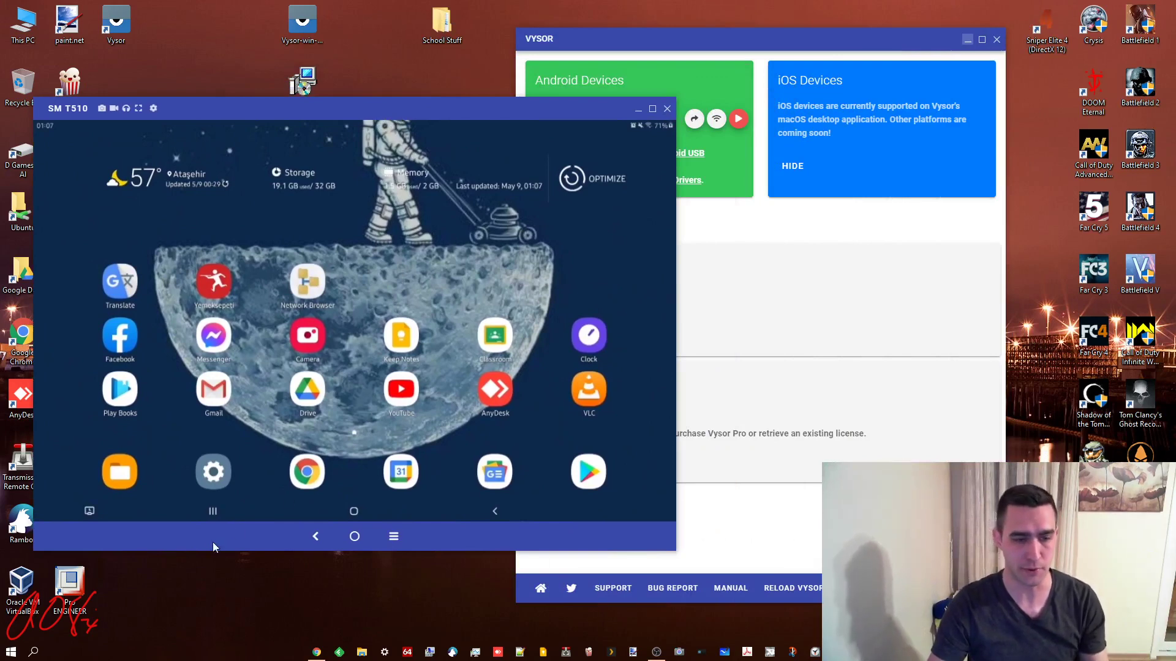
drag(368, 496, 389, 412)
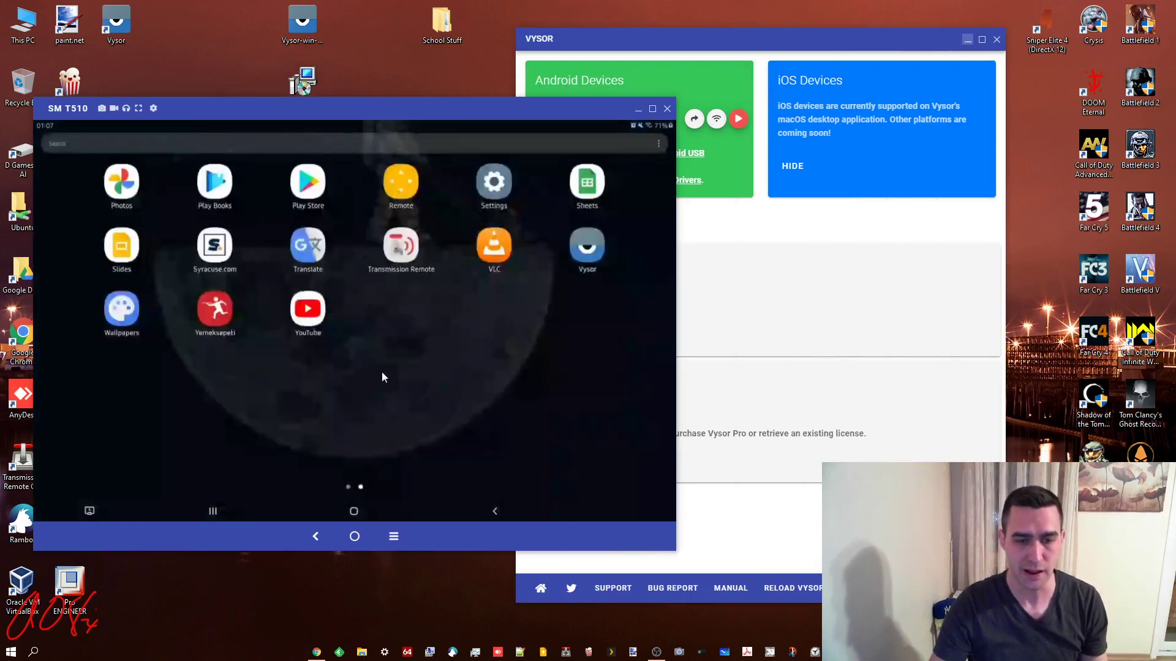
drag(295, 421, 548, 444)
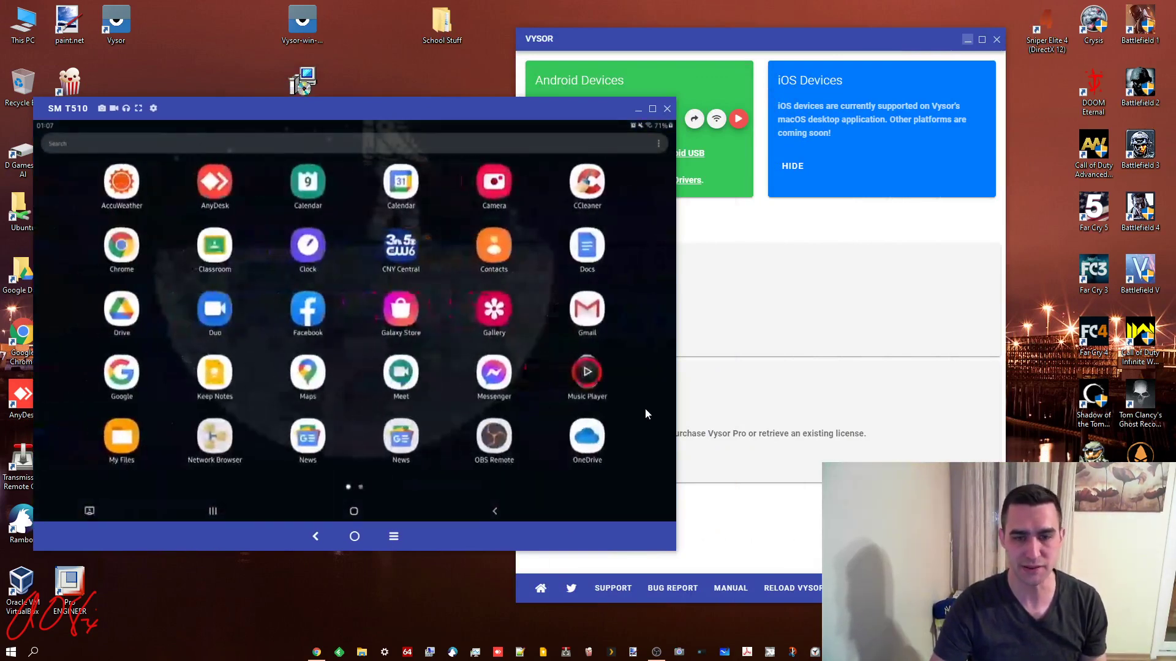
drag(648, 412, 642, 386)
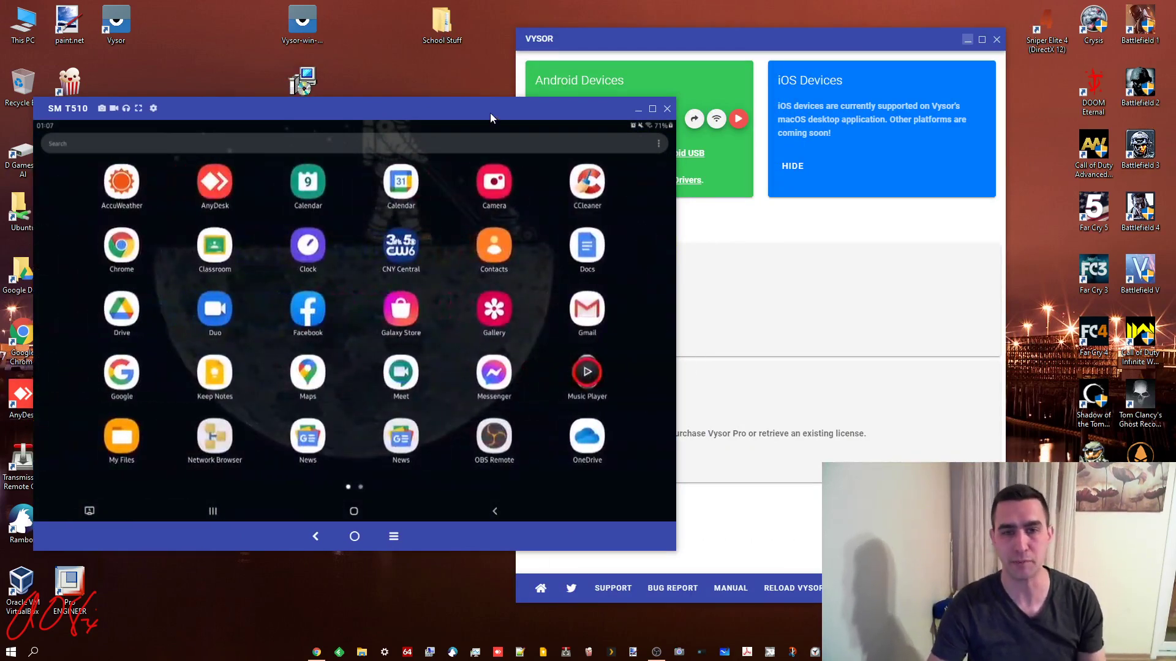
drag(490, 113, 524, 105)
Go back to the tablet's home screen and launch Chrome
click(387, 502)
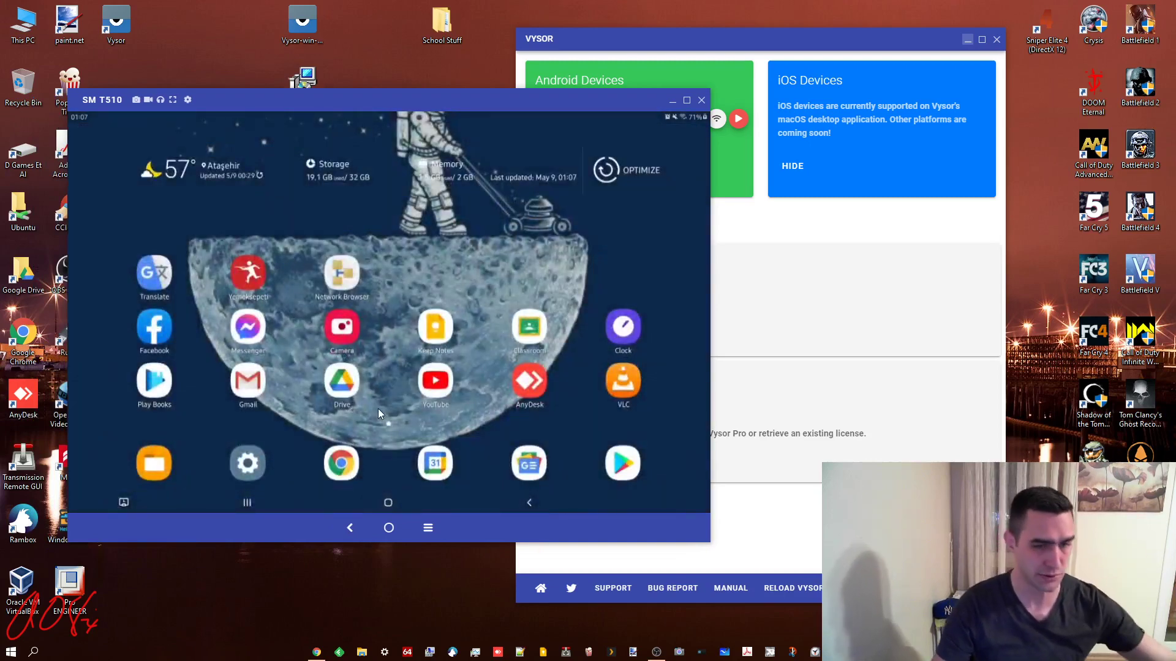
scroll(378, 409, down, 2)
scroll(378, 410, up, 2)
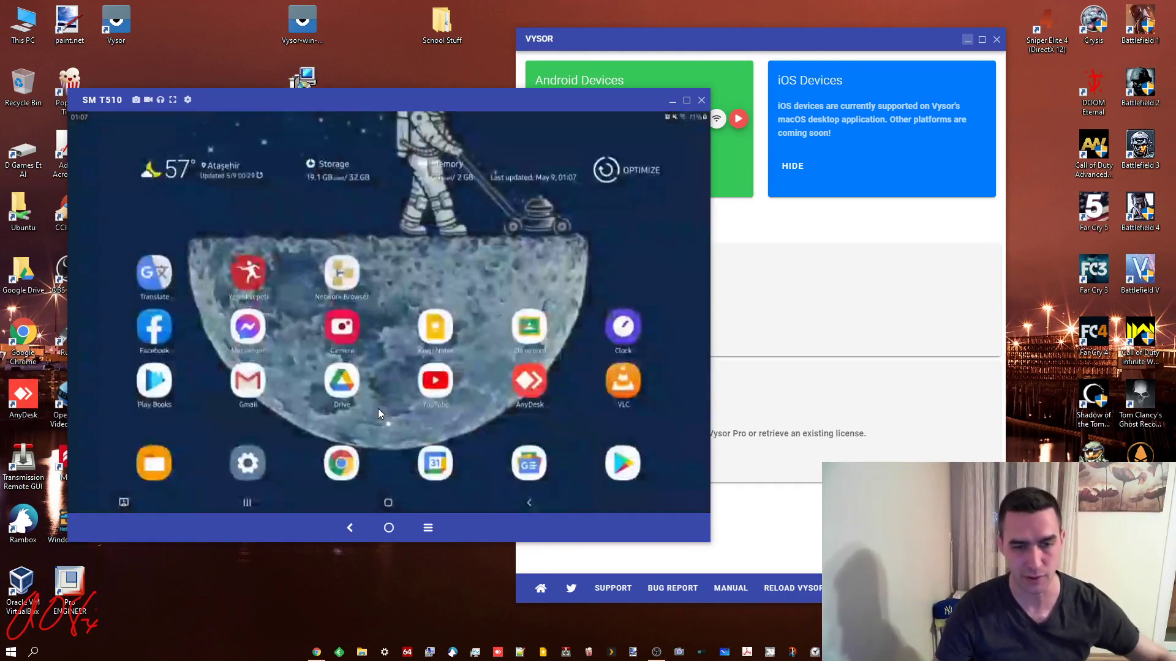
click(343, 467)
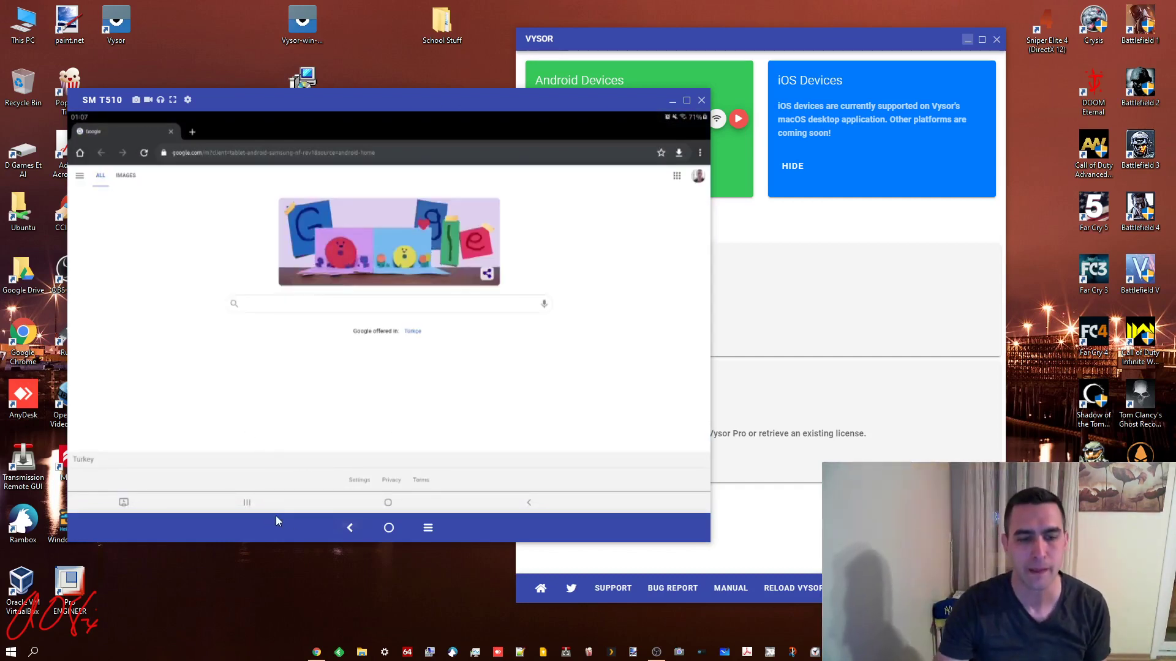
Swipe Chrome away in Recents and return to the home screen
click(248, 503)
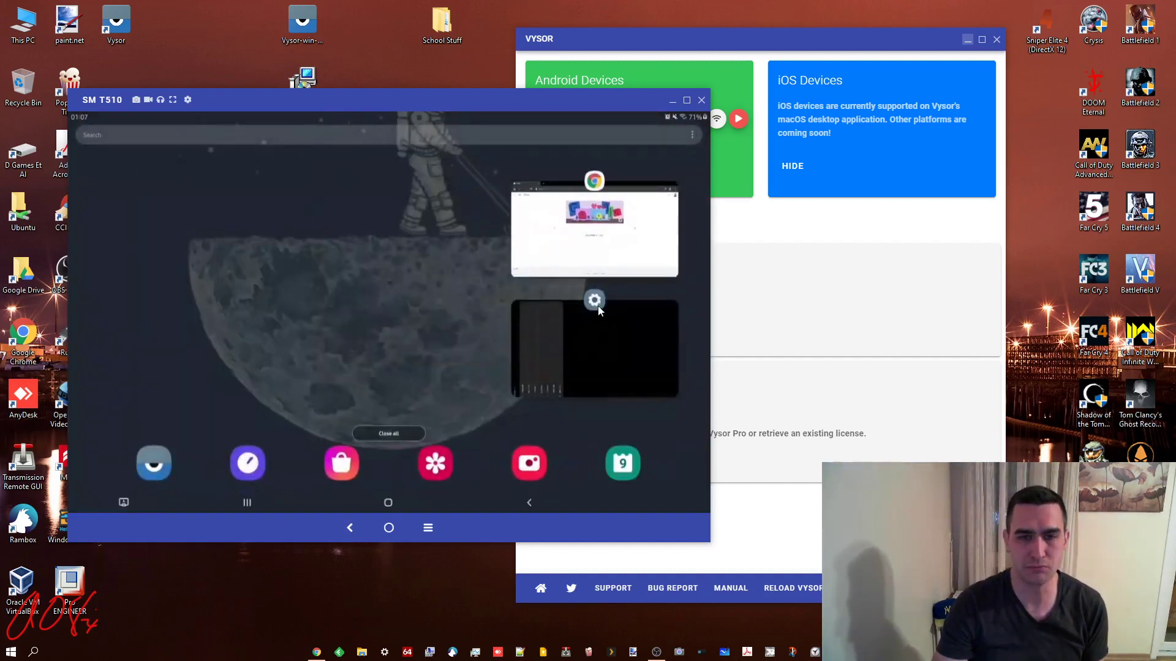
drag(592, 202, 589, 121)
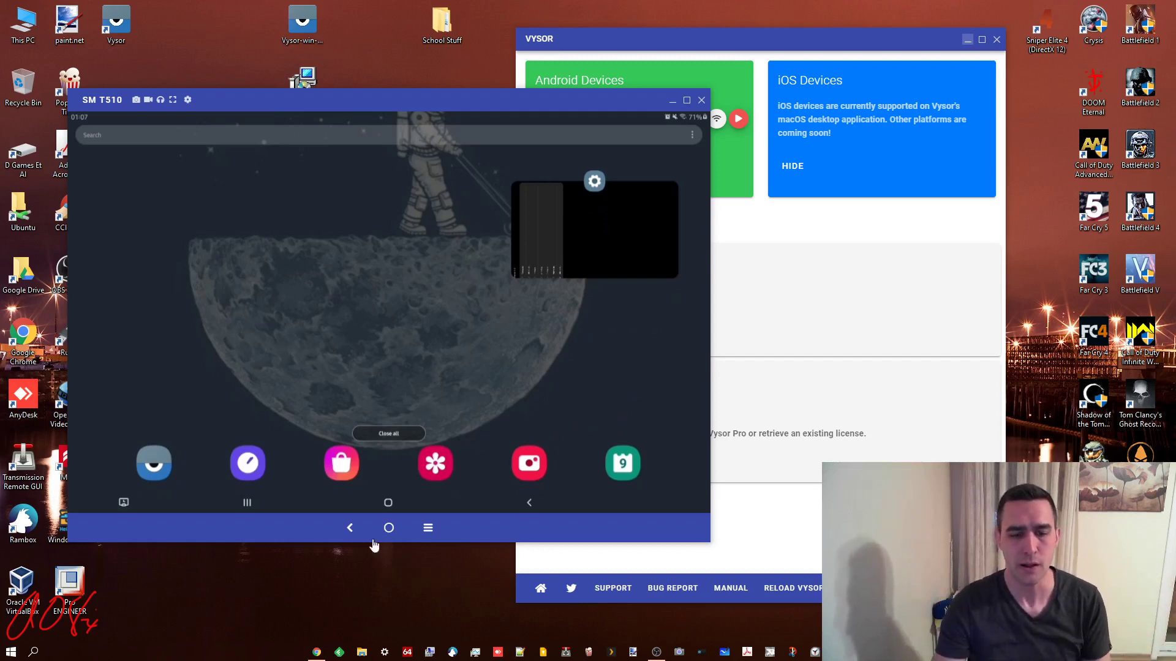
click(428, 527)
click(384, 528)
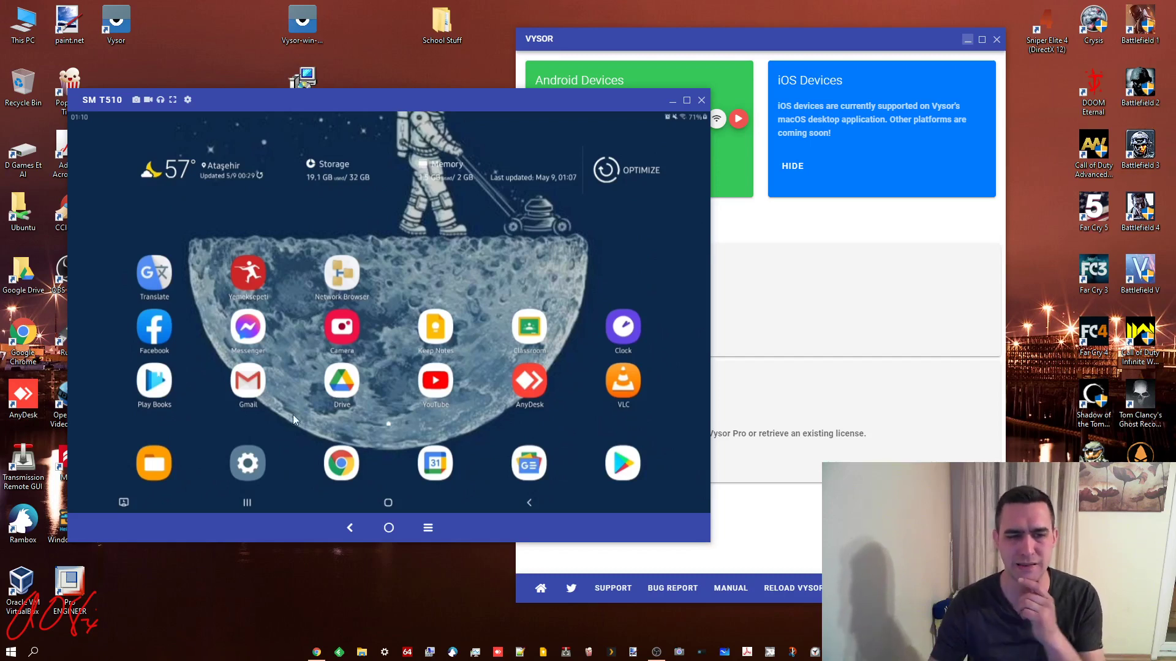
Launch Google News from the tablet dock and nudge the SM T510 window slightly left
click(540, 473)
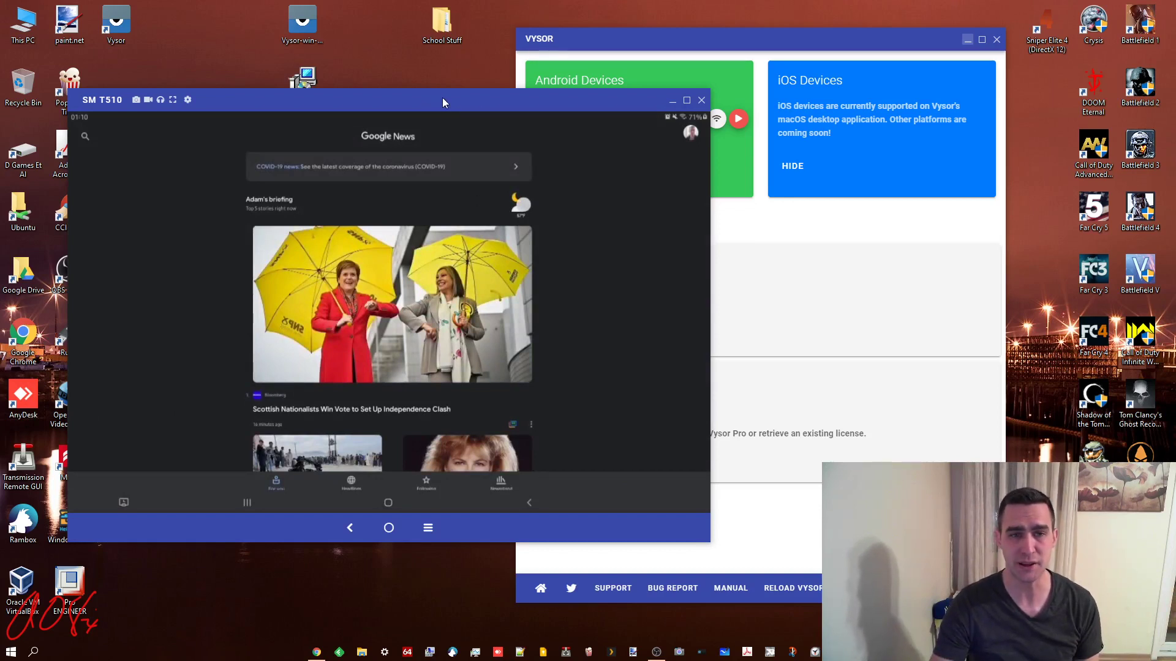
drag(442, 97, 393, 93)
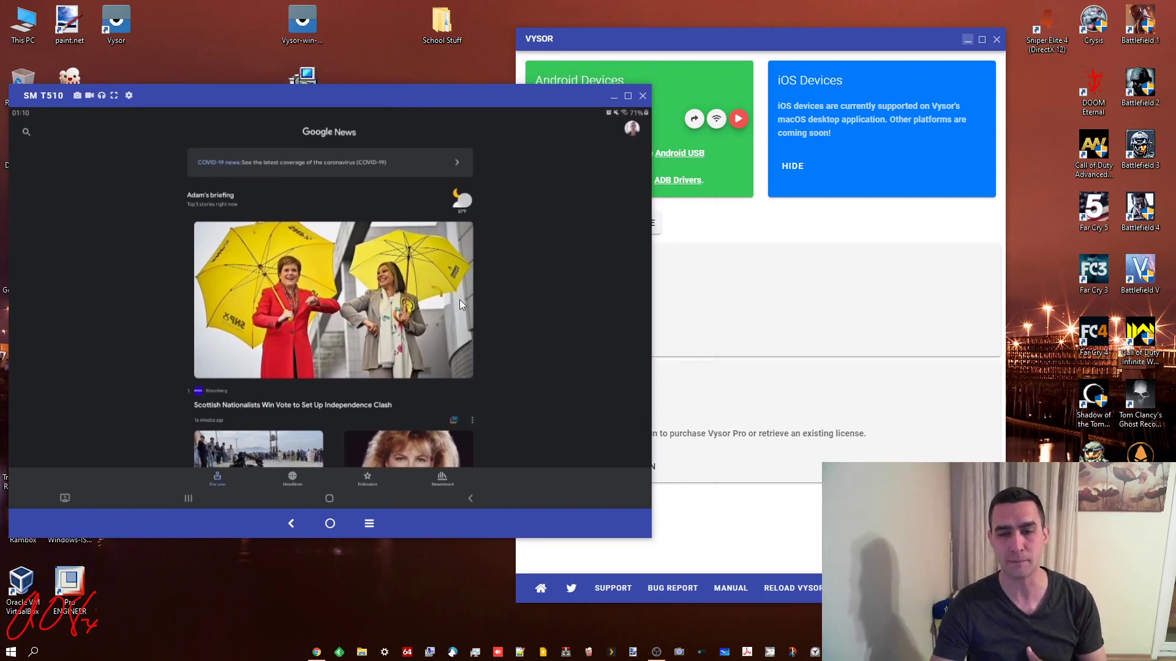